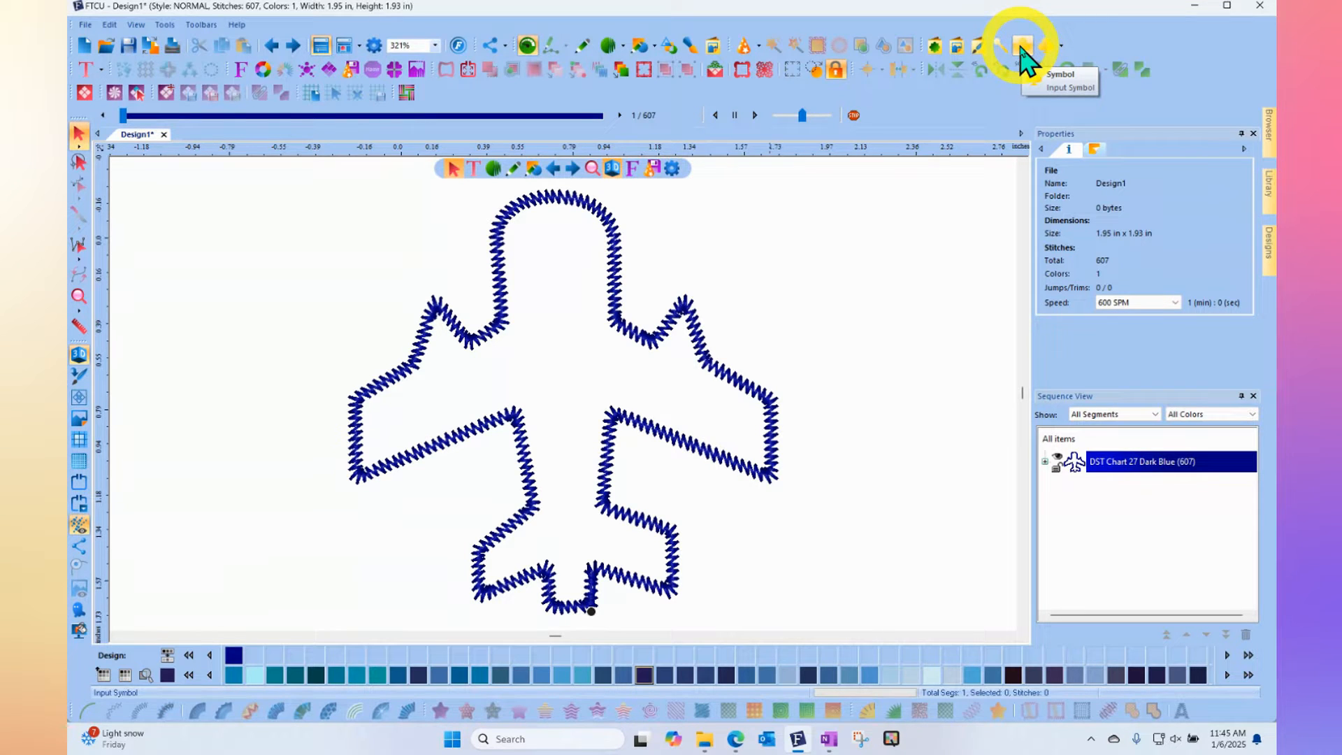
- Add three more Airplane symbols: a small one beside the existing airplane, a larger one on its other side, and a small tilted one between them
left_click(1021, 49)
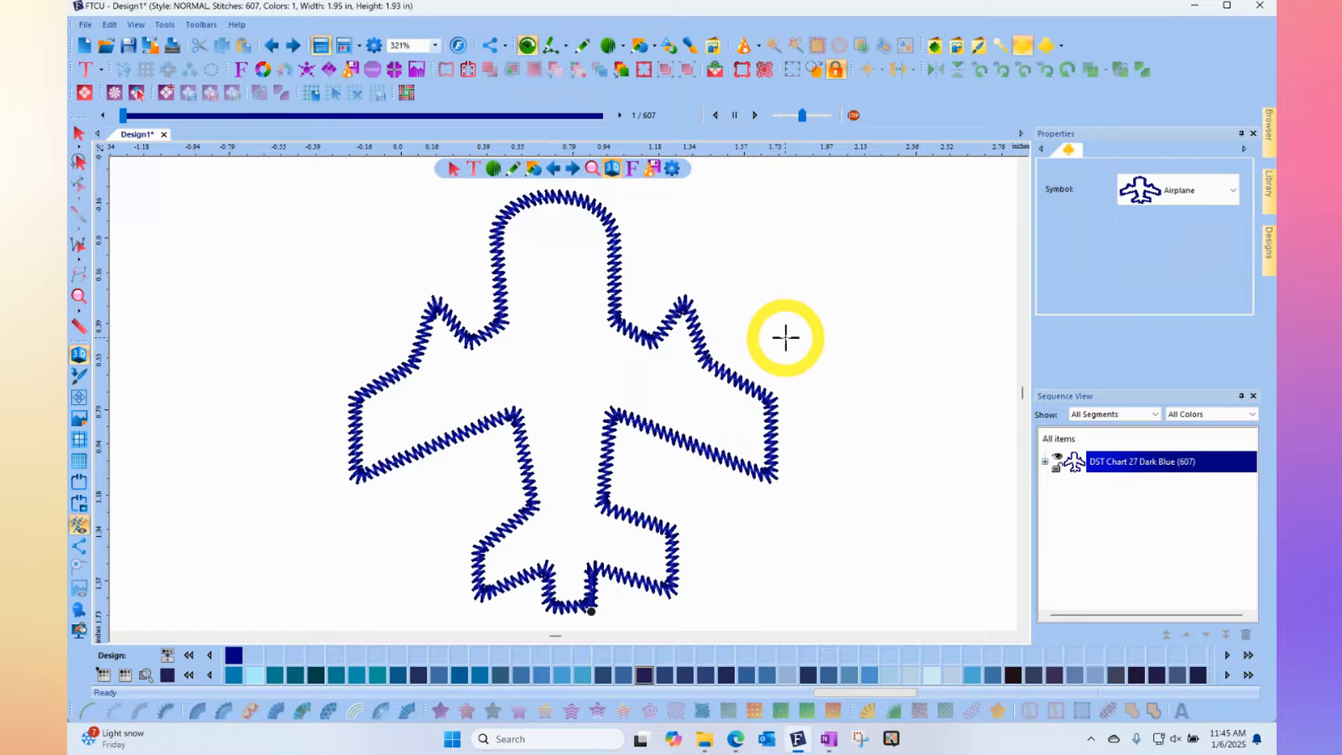
left_click_drag(807, 329, 974, 339)
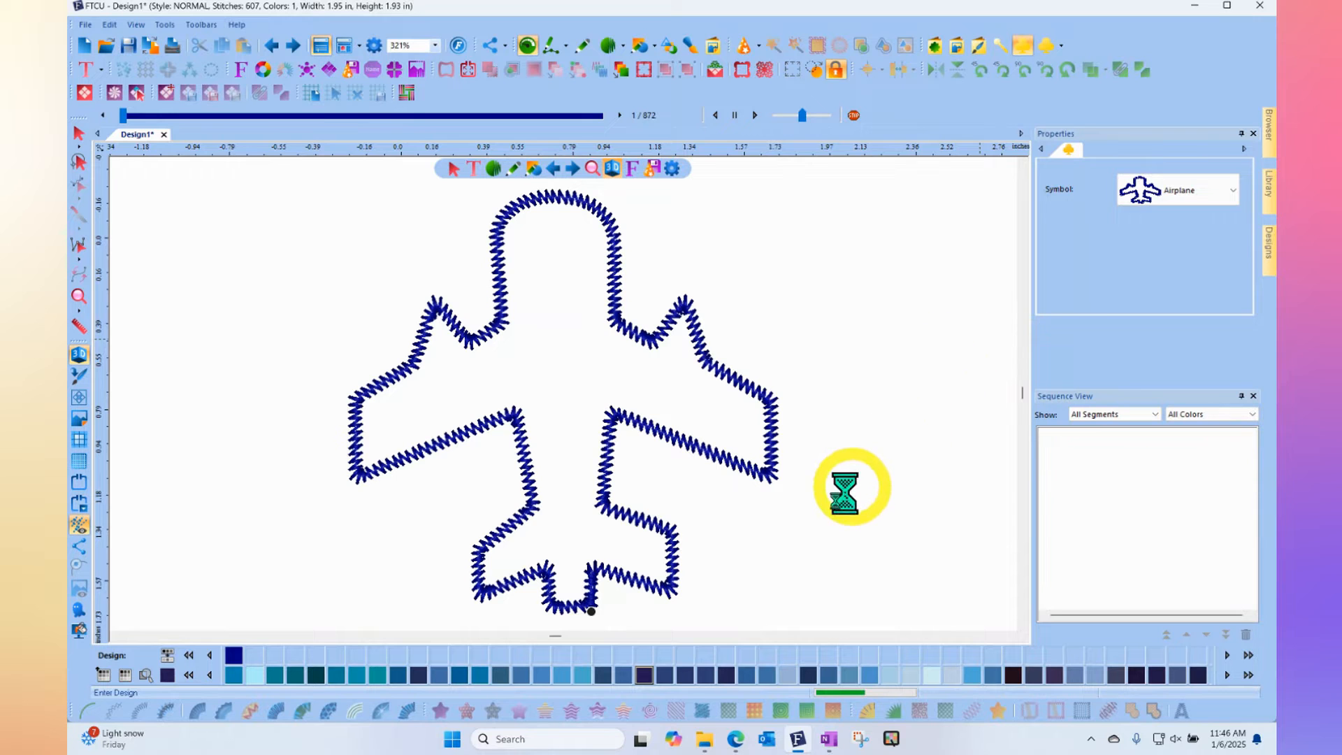
scroll(810, 471, "down", 1)
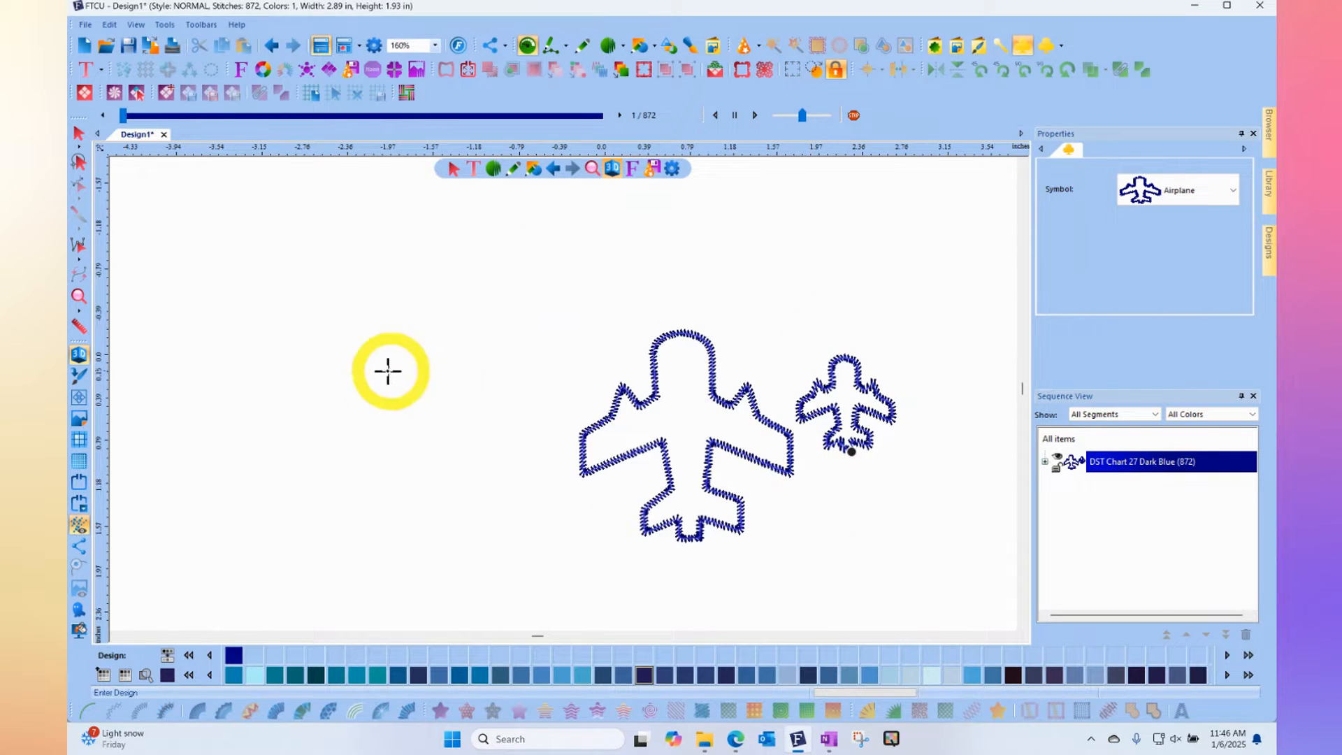
left_click_drag(221, 378, 487, 393)
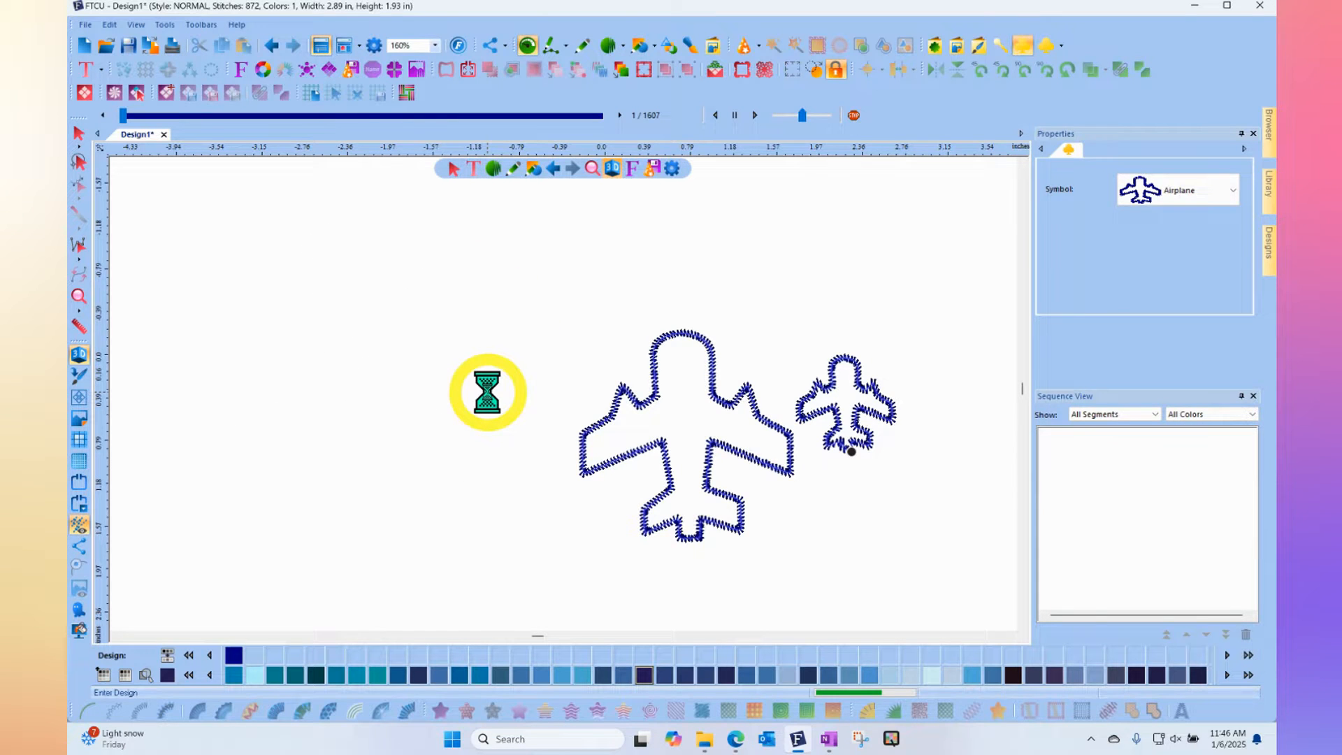
left_click_drag(506, 312, 607, 269)
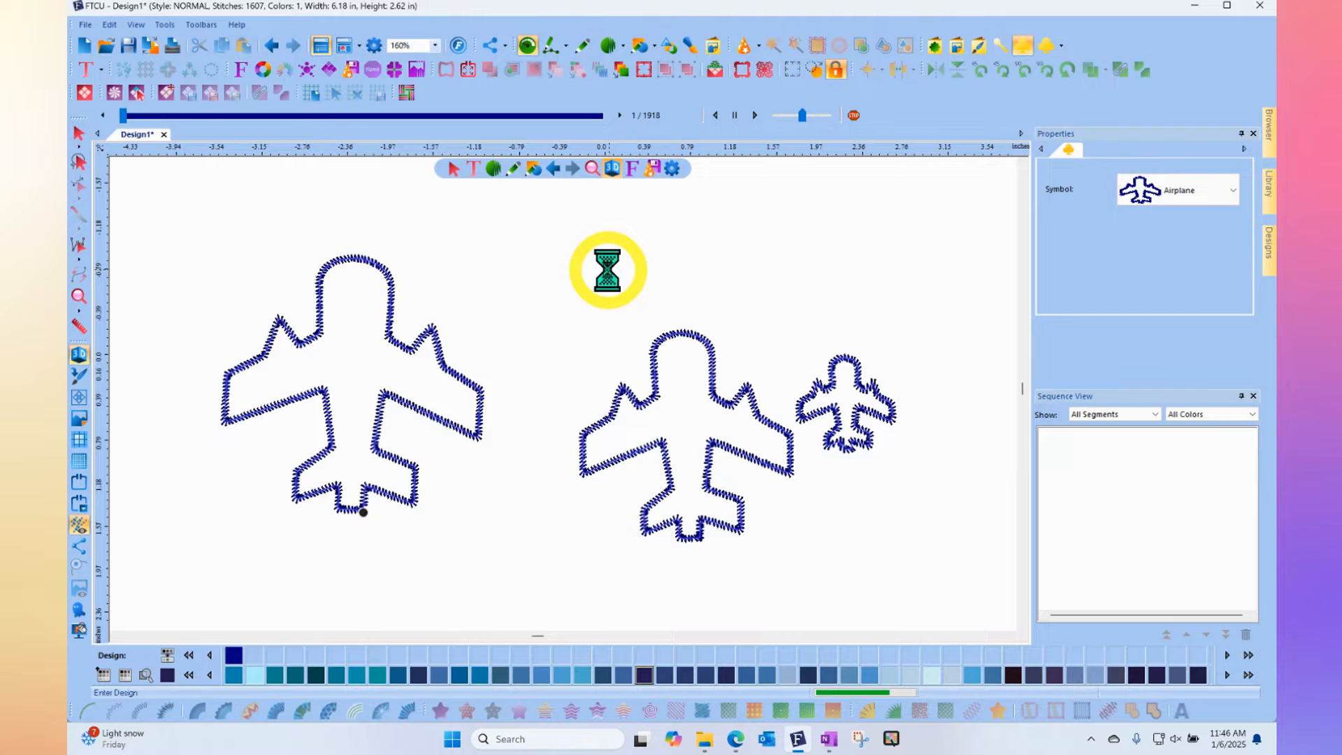
right_click(748, 243)
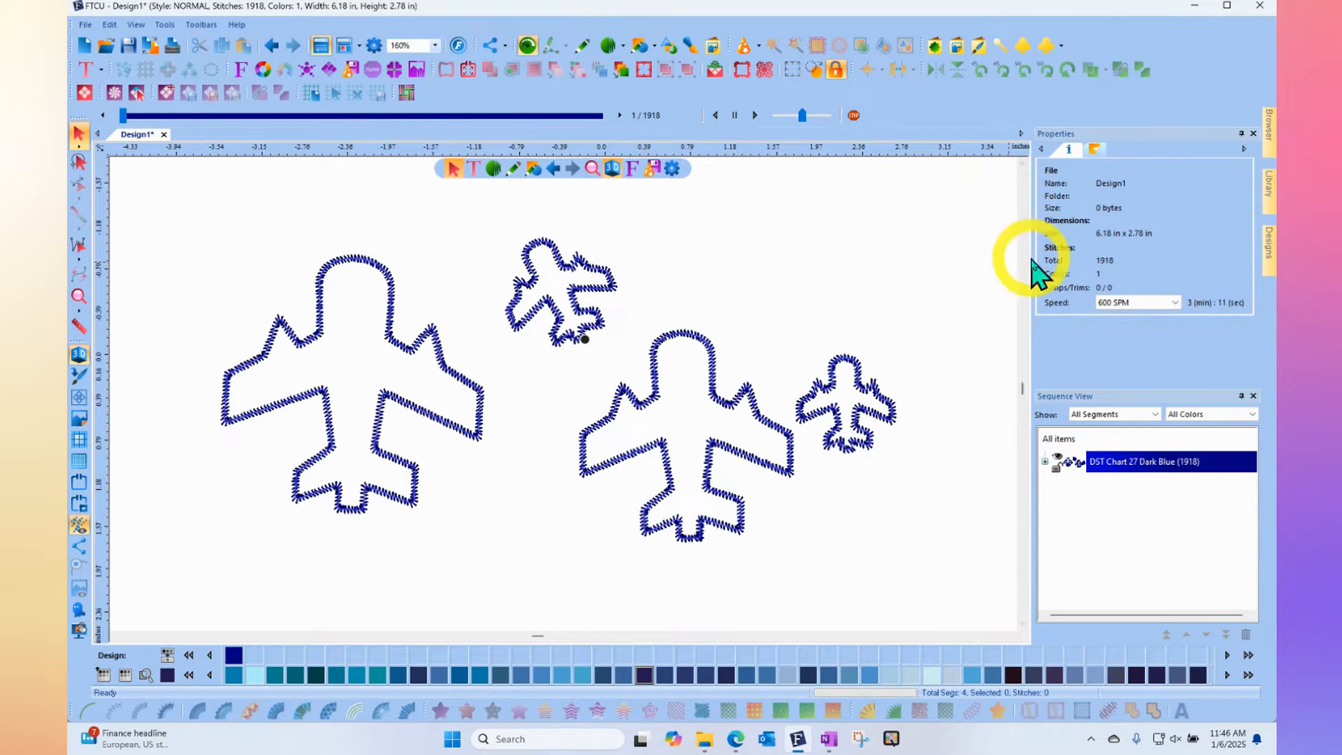
left_click_drag(709, 270, 859, 183)
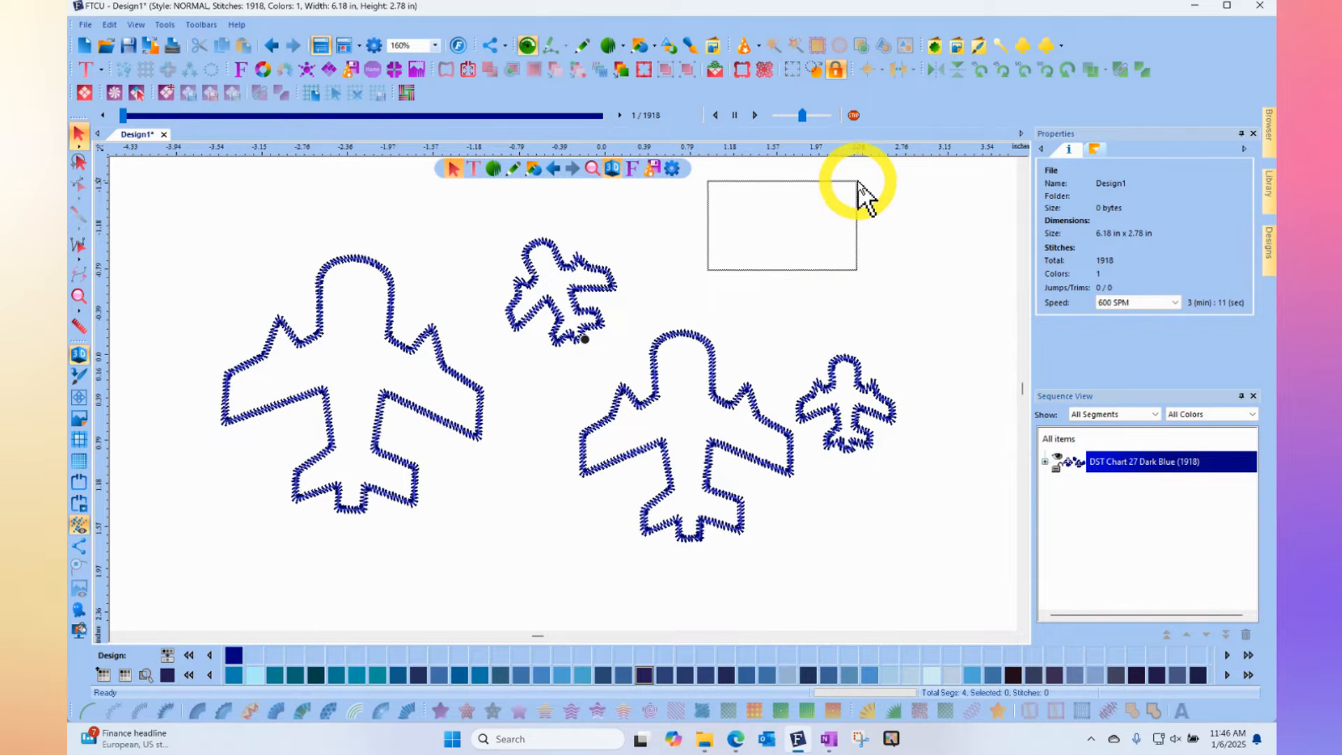
left_click_drag(951, 196, 533, 580)
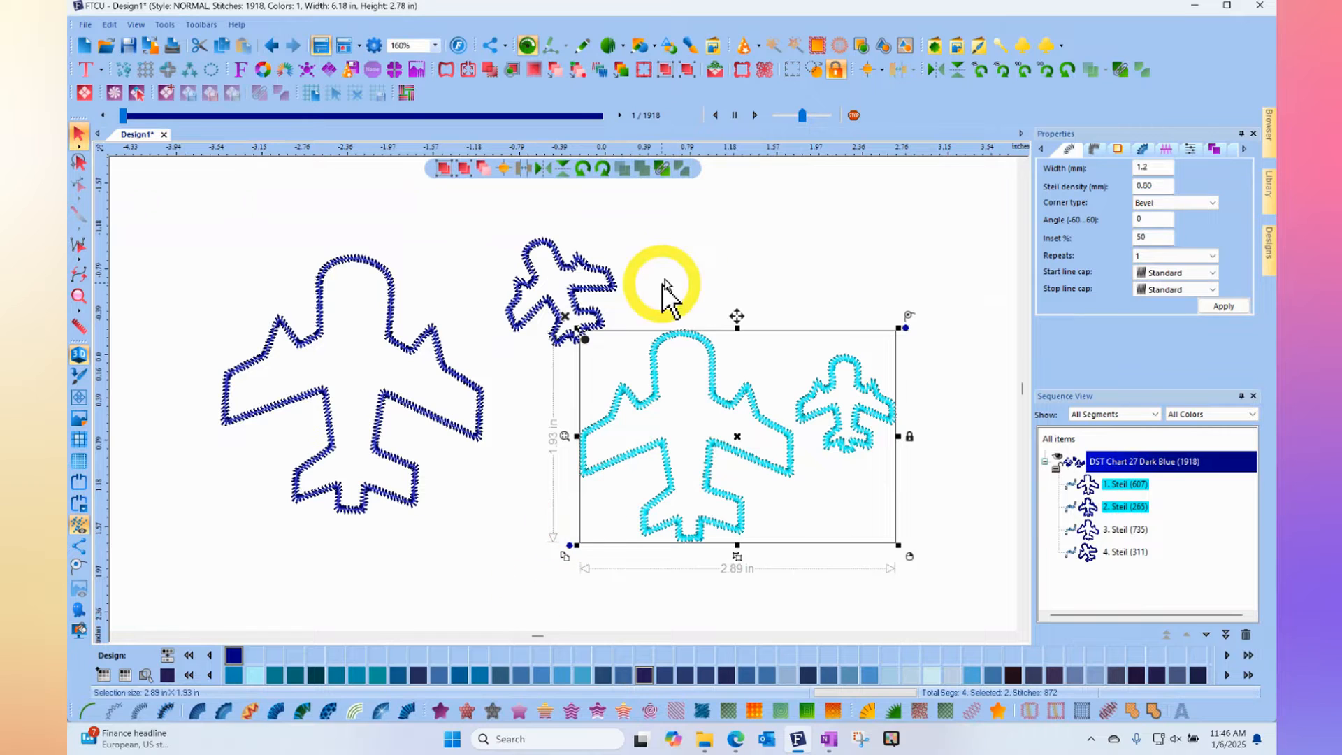
left_click(716, 229)
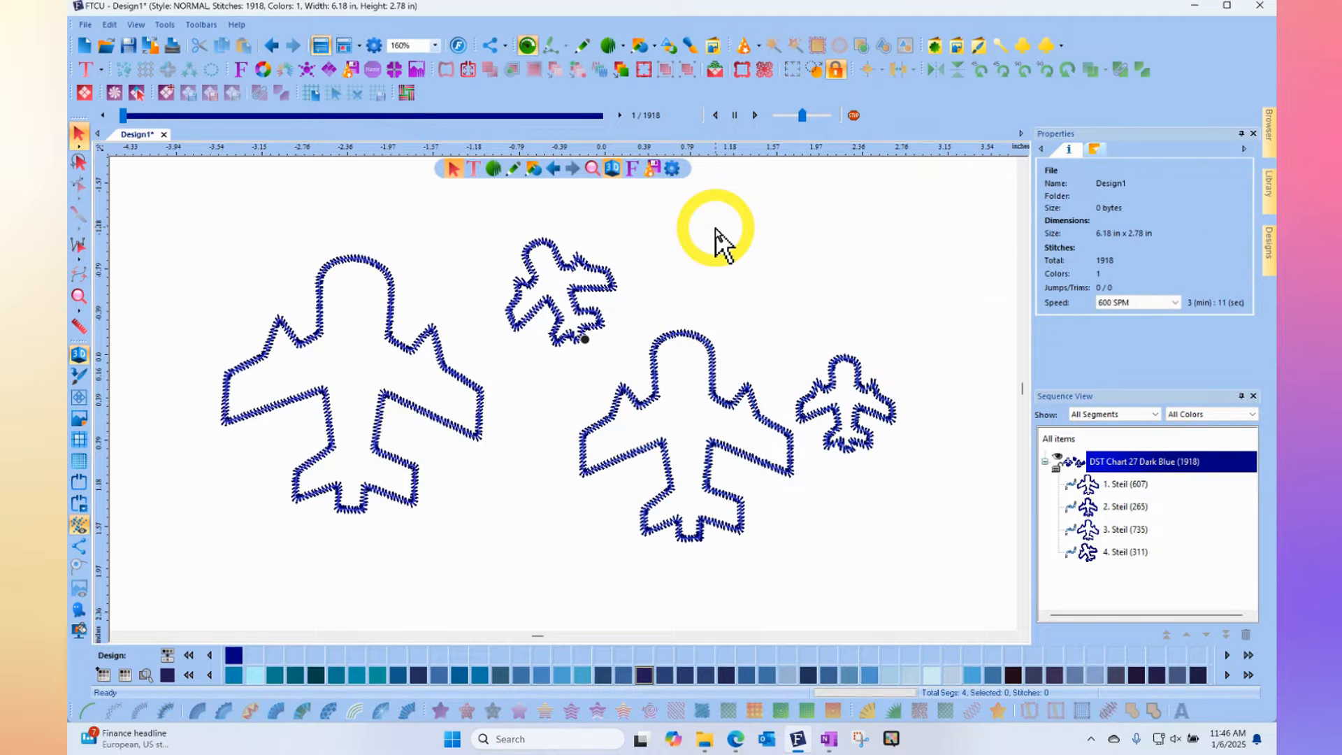
- Place another tilted Airplane symbol in the empty space above the smallest upright airplane
left_click(1023, 45)
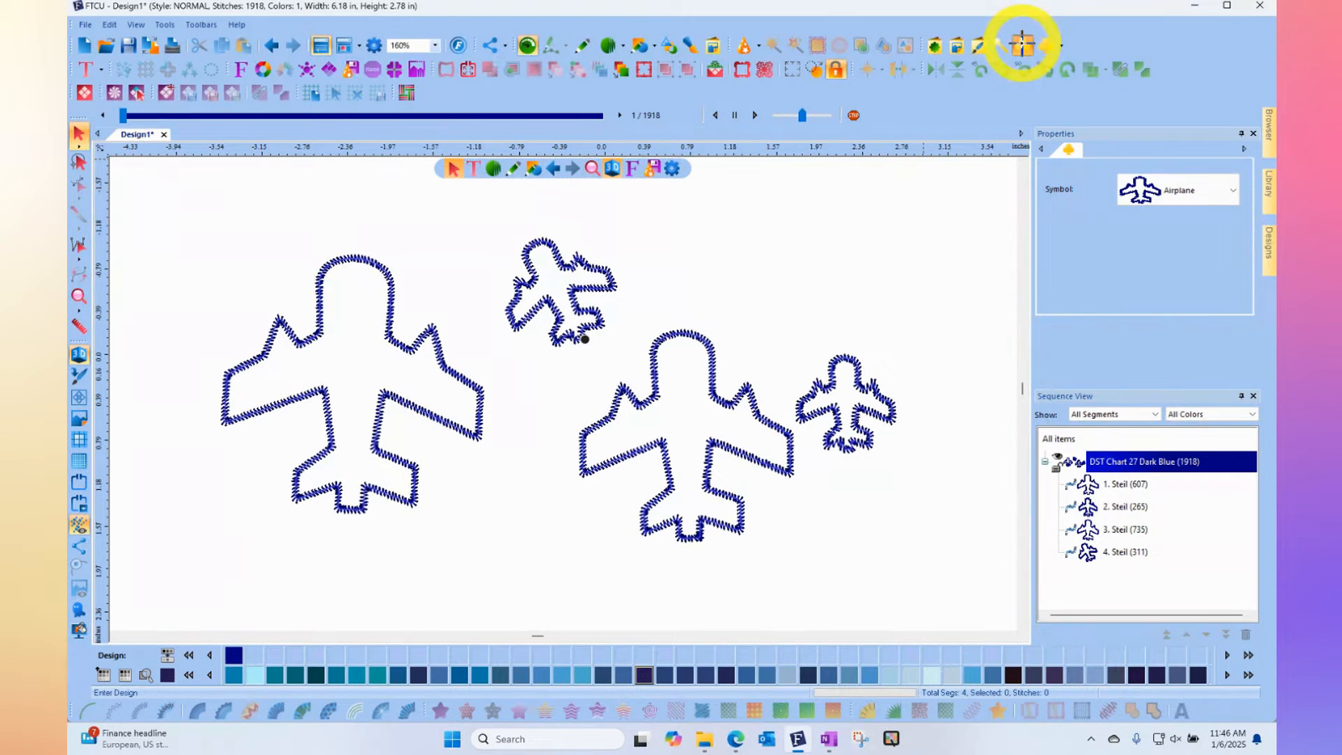
left_click(727, 288)
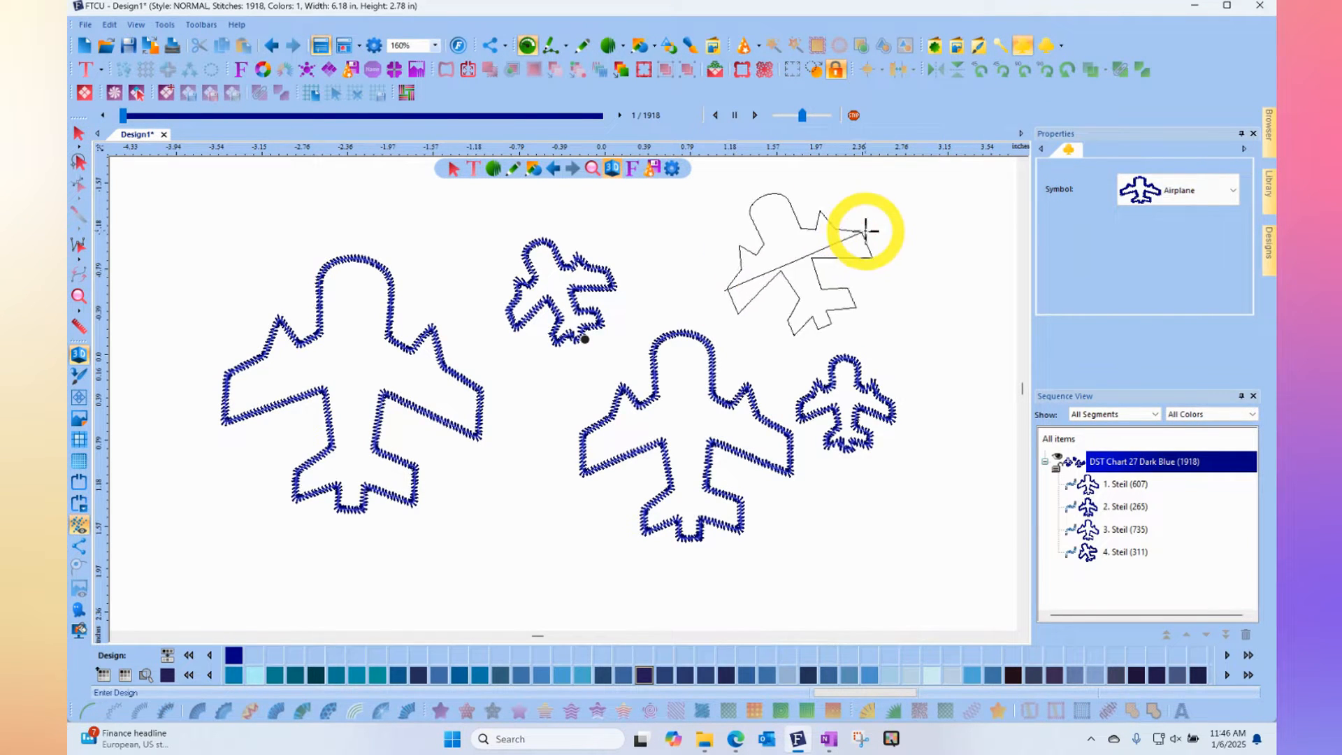
left_click(866, 231)
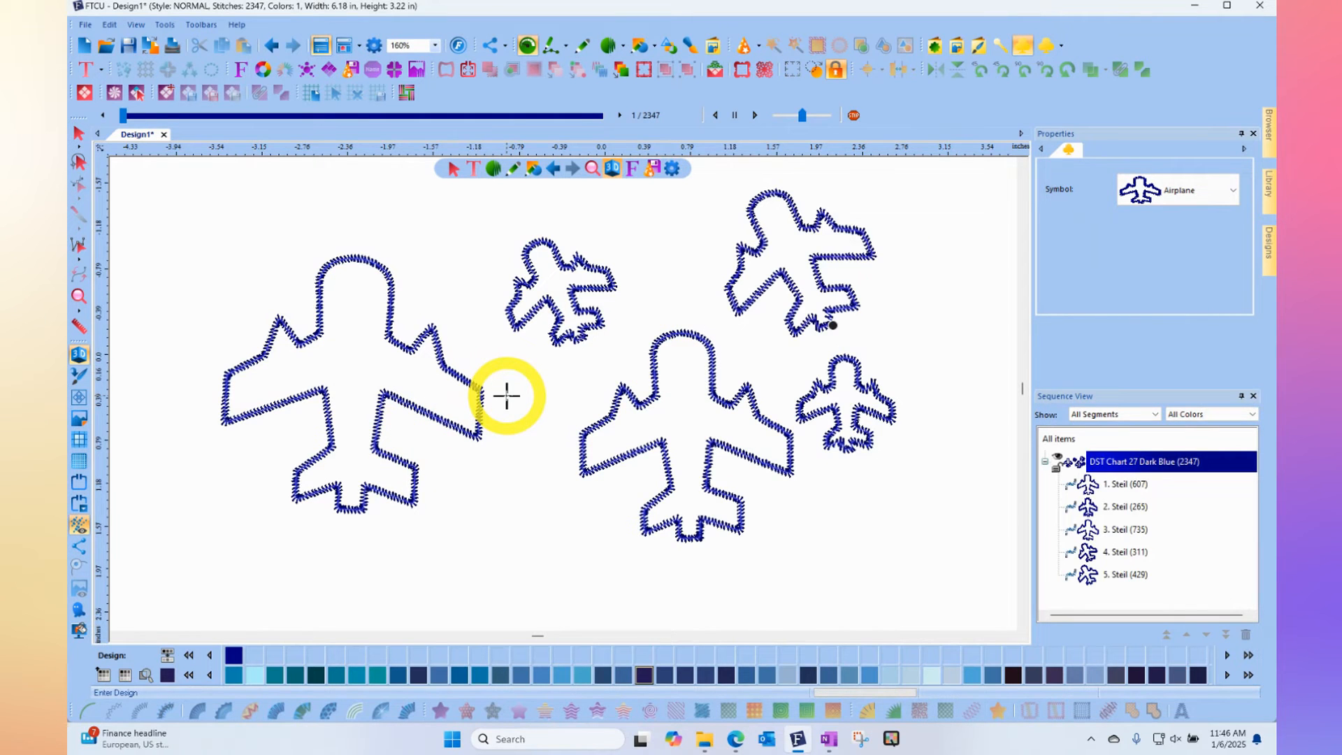
- Add a very large Airplane symbol to the right of the group and a tilted medium one below and between them
scroll(507, 396, "down", 1)
left_click_drag(767, 295, 815, 275)
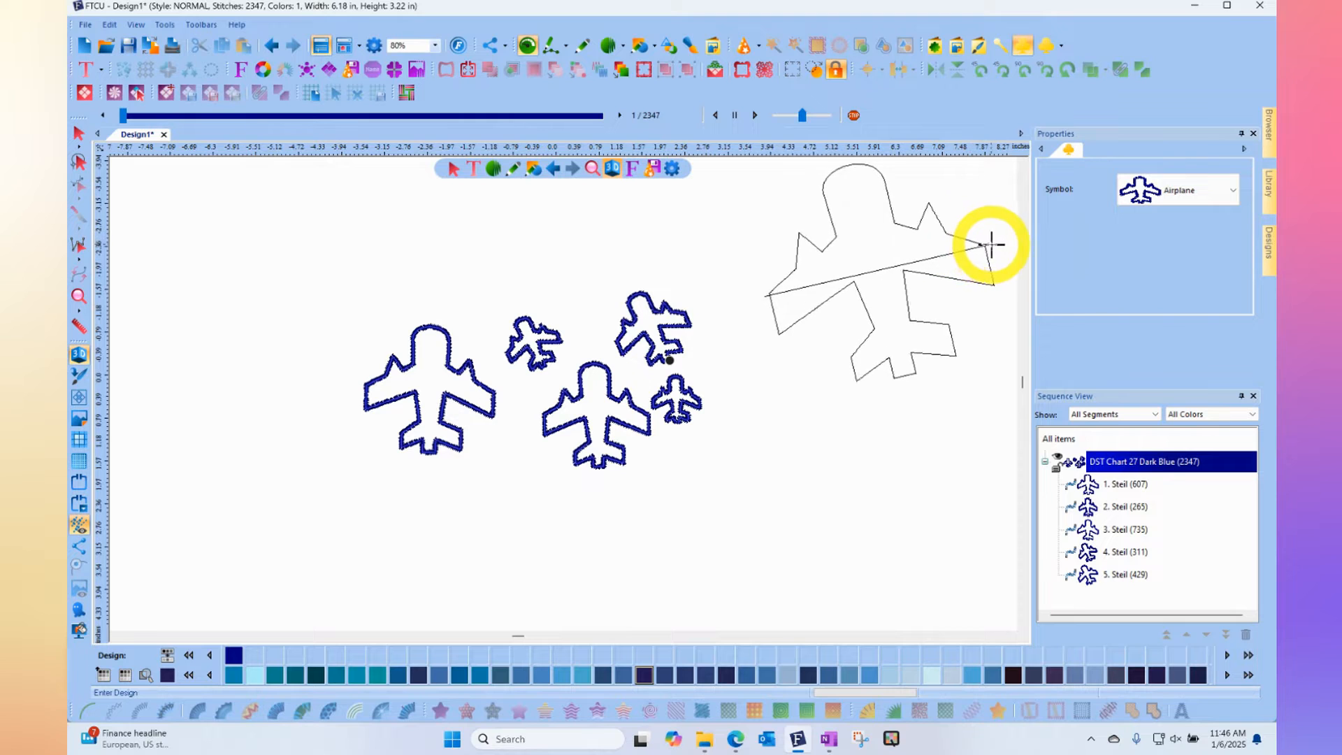
left_click(998, 265)
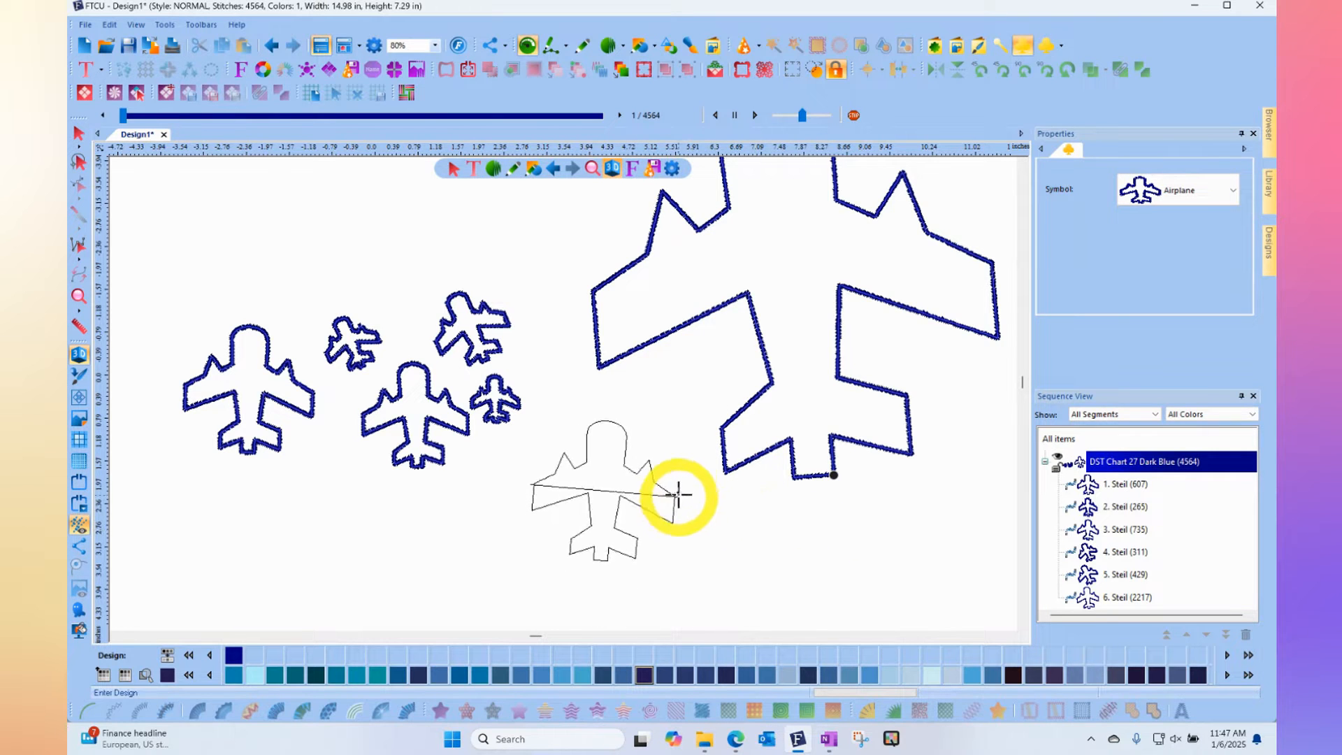
left_click(642, 459)
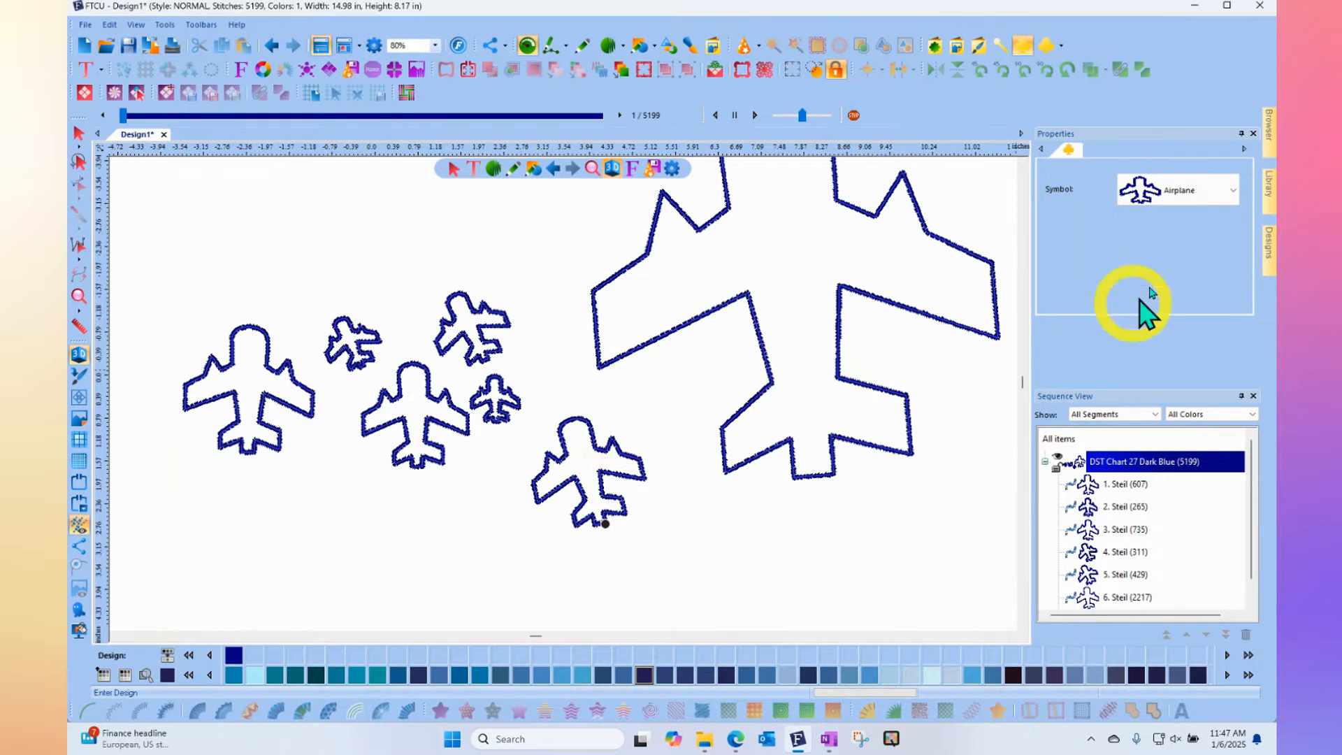
- Switch the symbol to Apple and place one below the very large airplane
left_click(1200, 200)
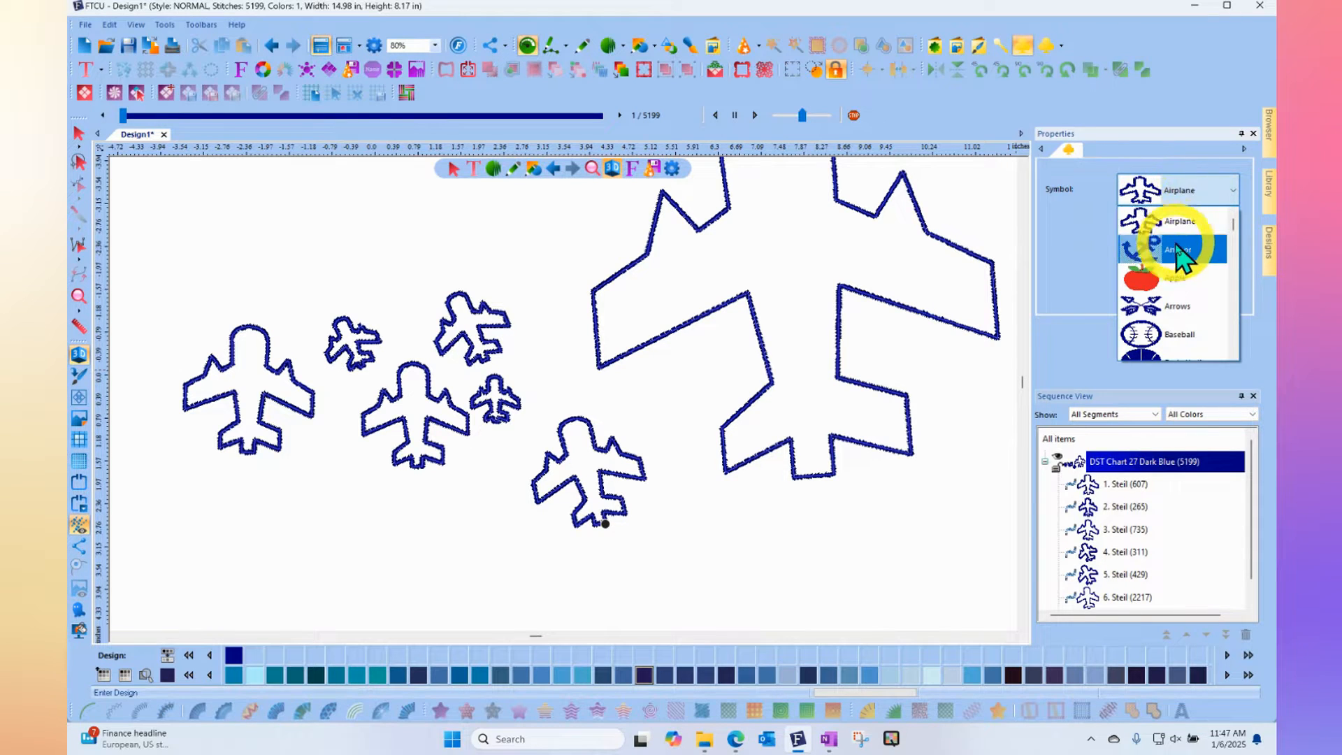
left_click(1175, 280)
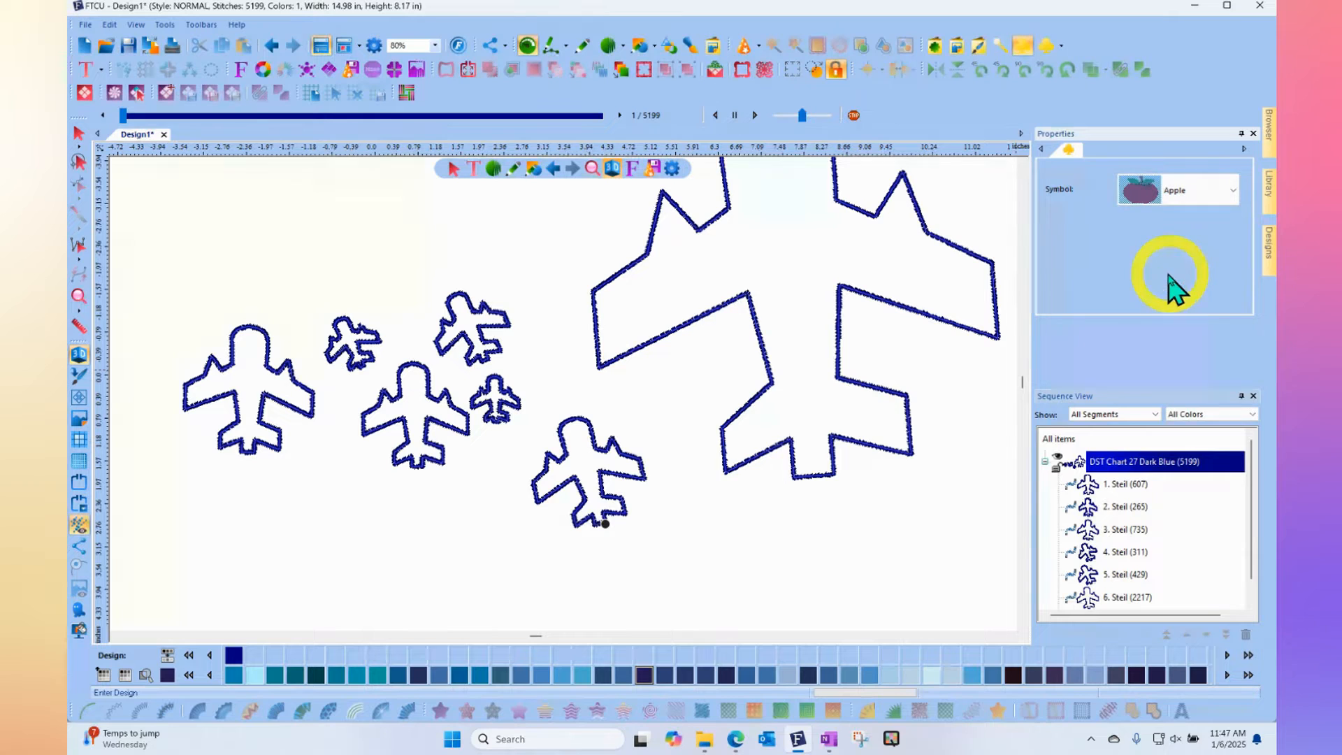
left_click_drag(662, 555, 773, 551)
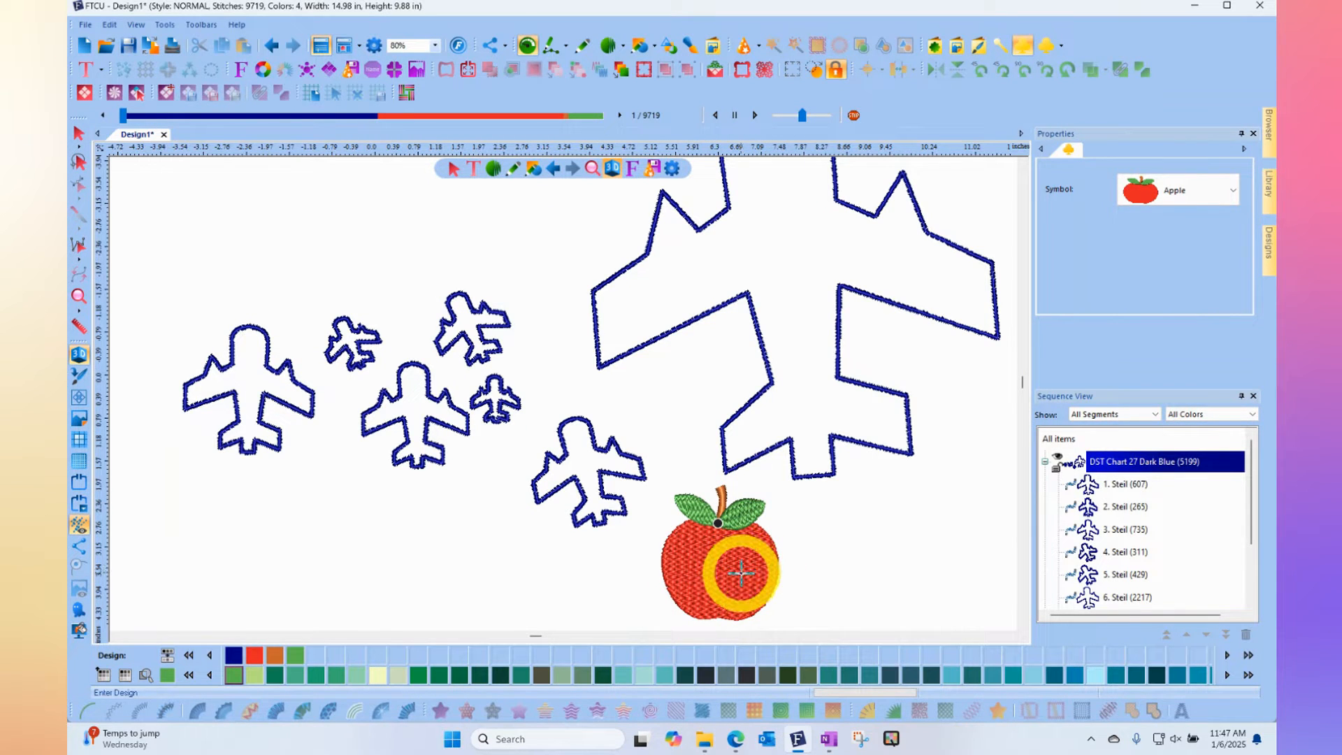
- Switch the symbol to Baseball and place one in the empty area above and left of the small airplanes
scroll(741, 573, "down", 2)
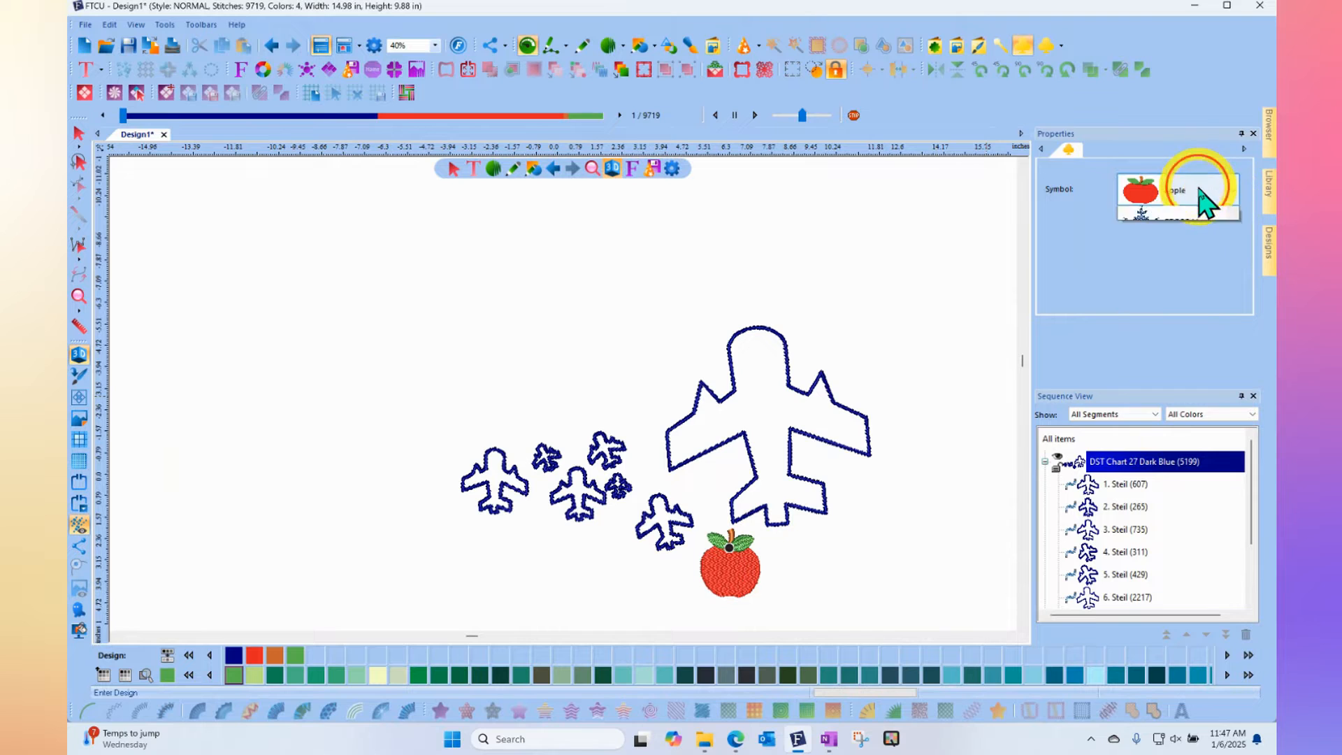
left_click(1201, 202)
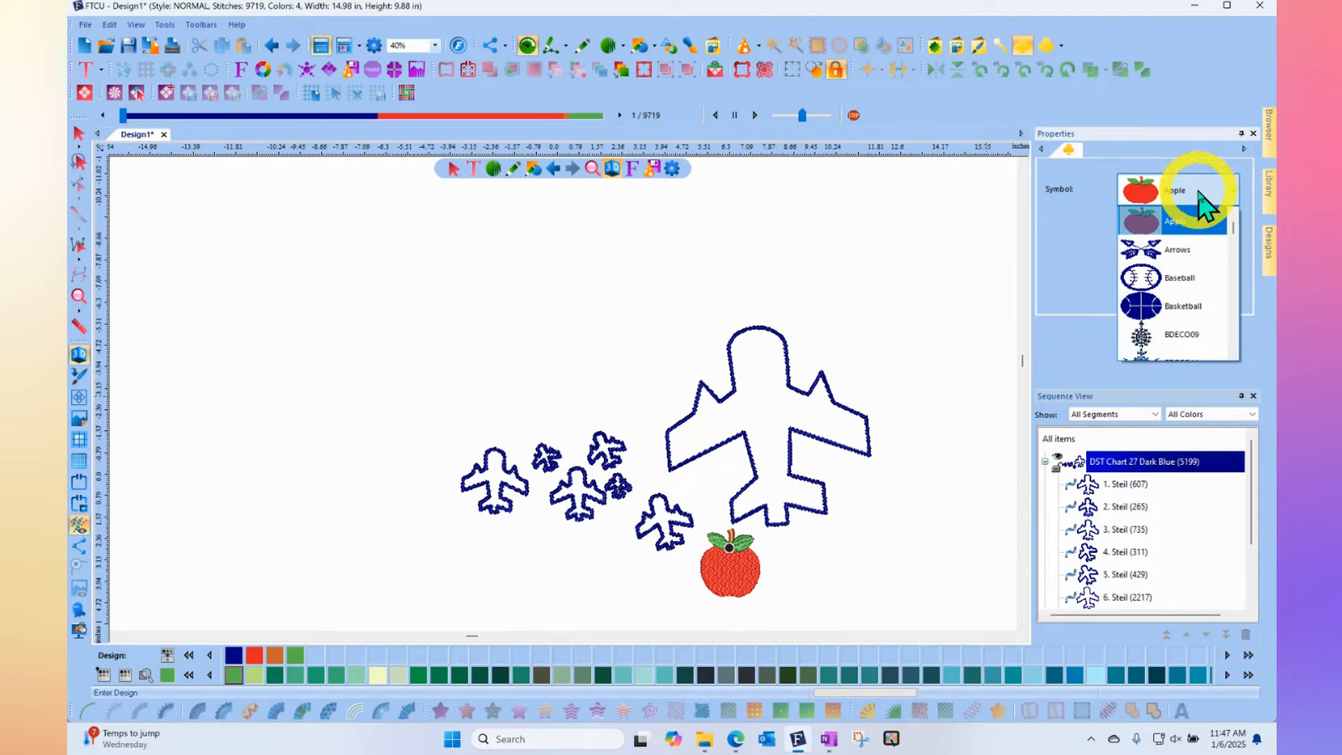
left_click(1157, 277)
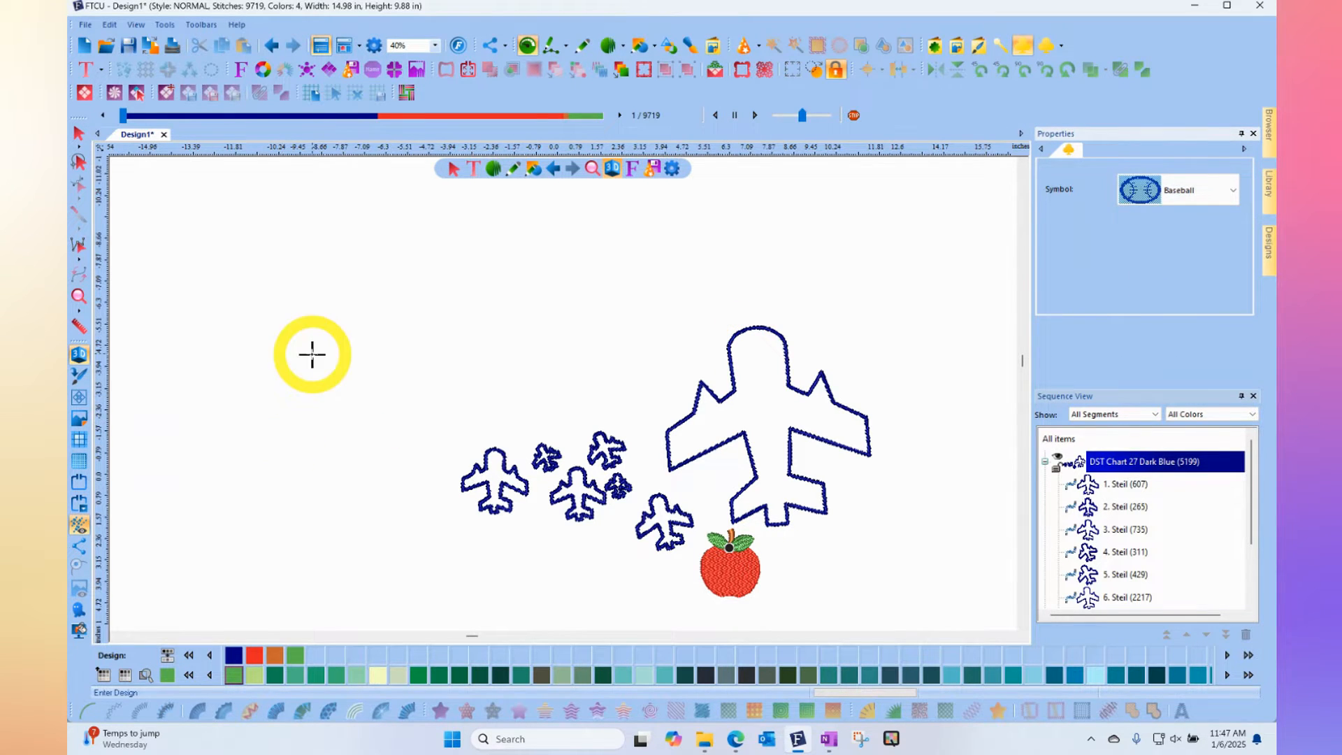
left_click_drag(312, 353, 417, 356)
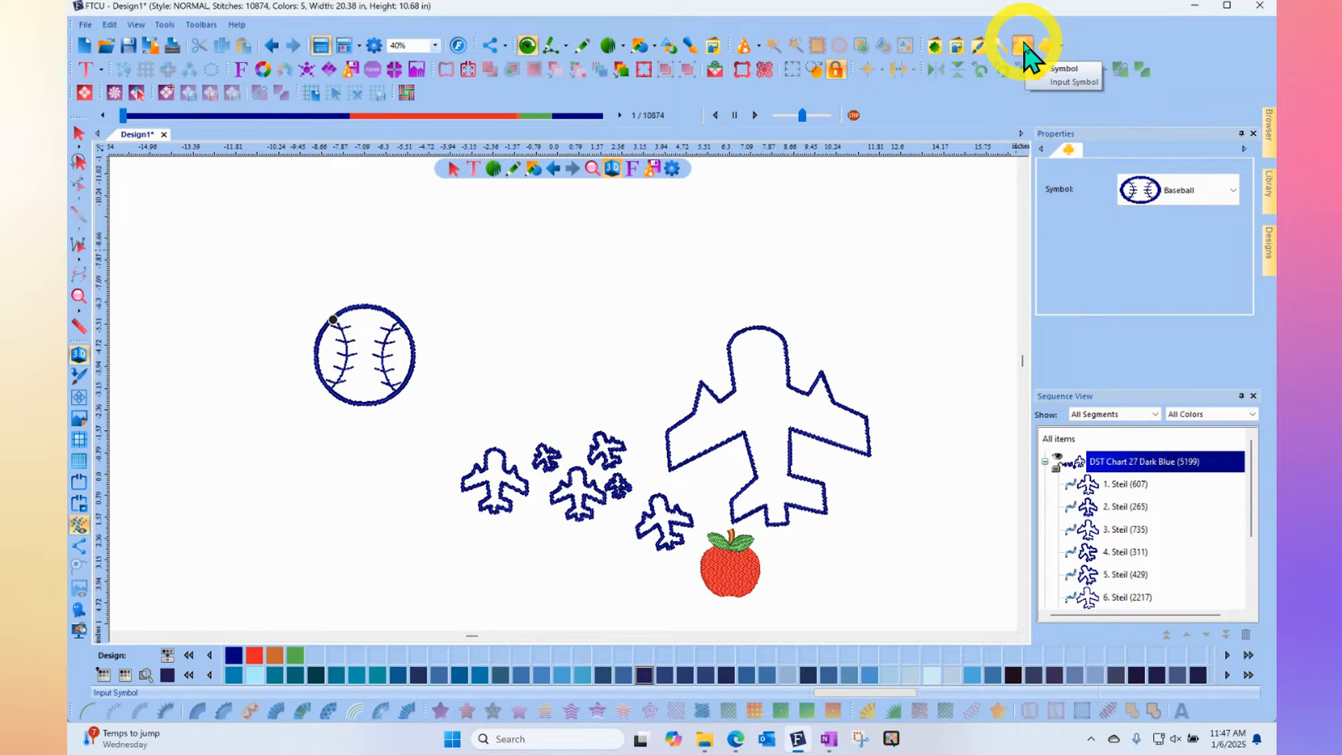
- Switch the symbol to Scales, place a large one above and right of the very large airplane, and acknowledge the satin-width warning
left_click(1191, 198)
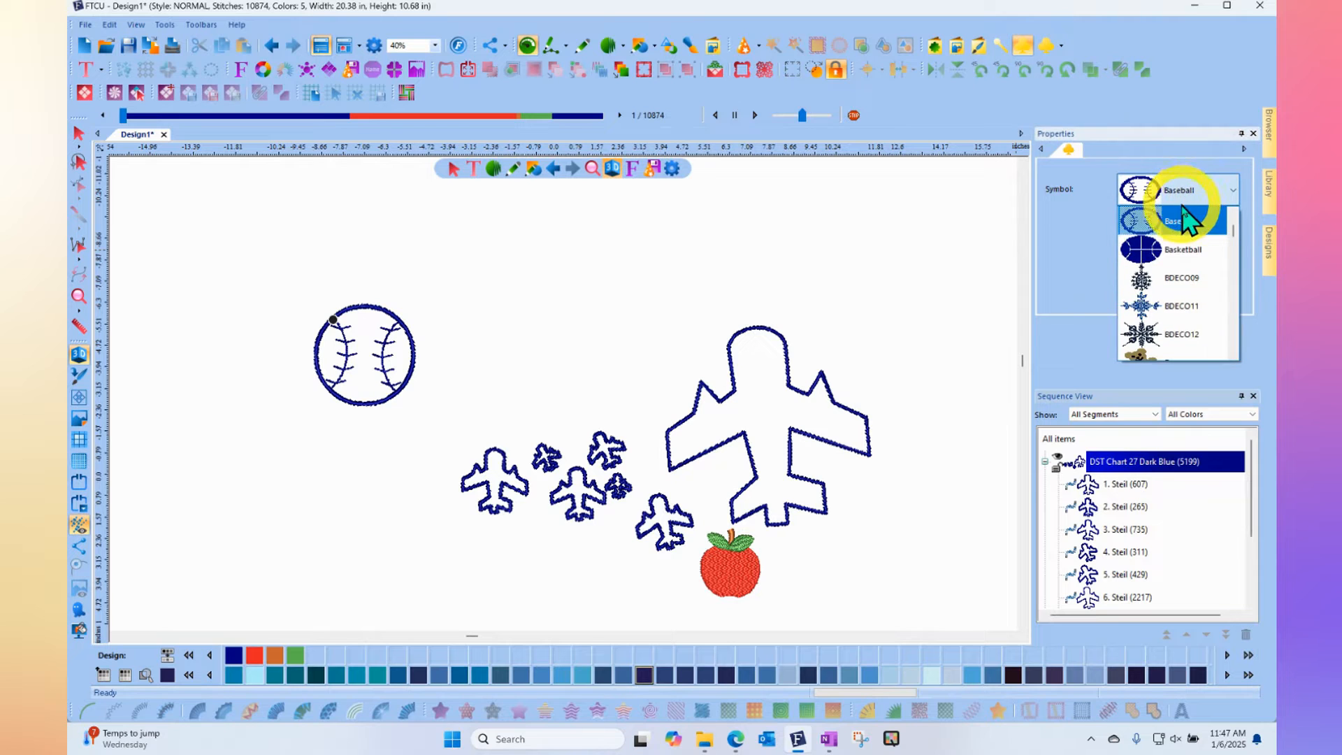
scroll(1181, 252, "down", 1)
scroll(1173, 279, "down", 1)
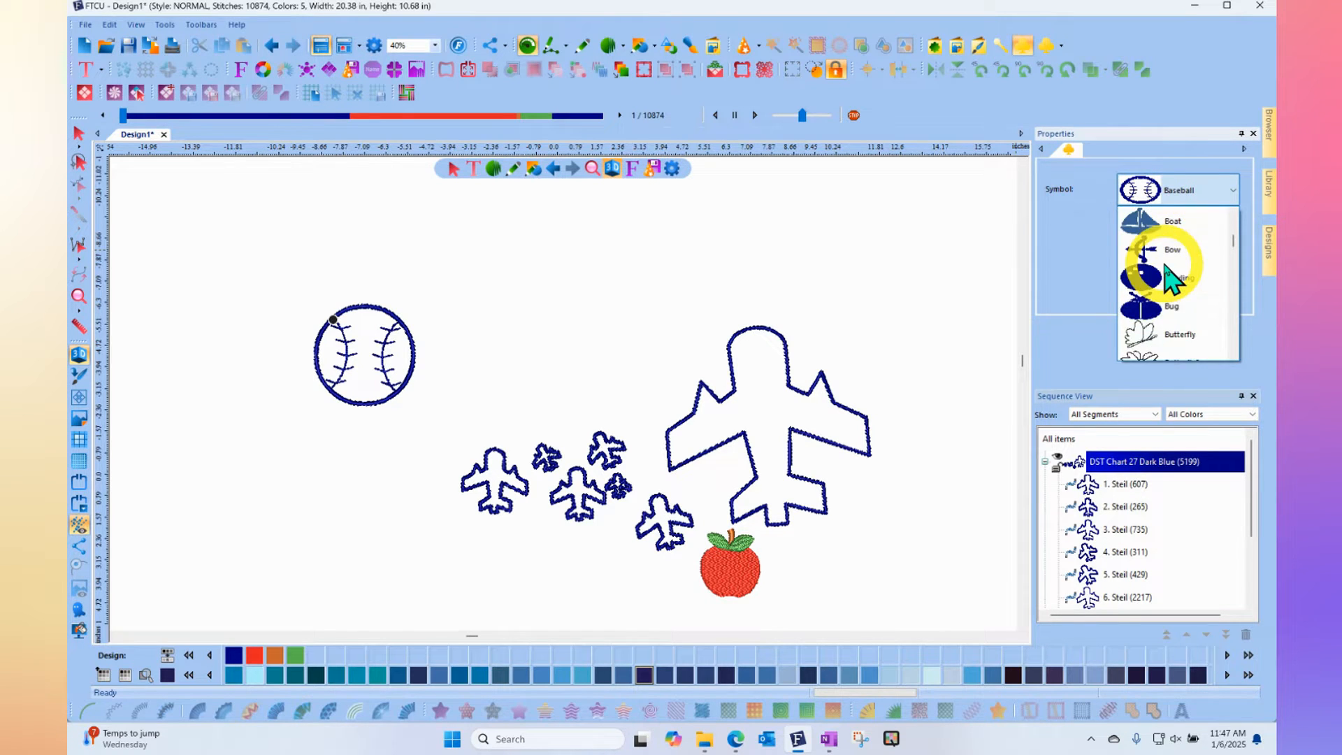
scroll(1172, 279, "down", 1)
scroll(1173, 279, "down", 1)
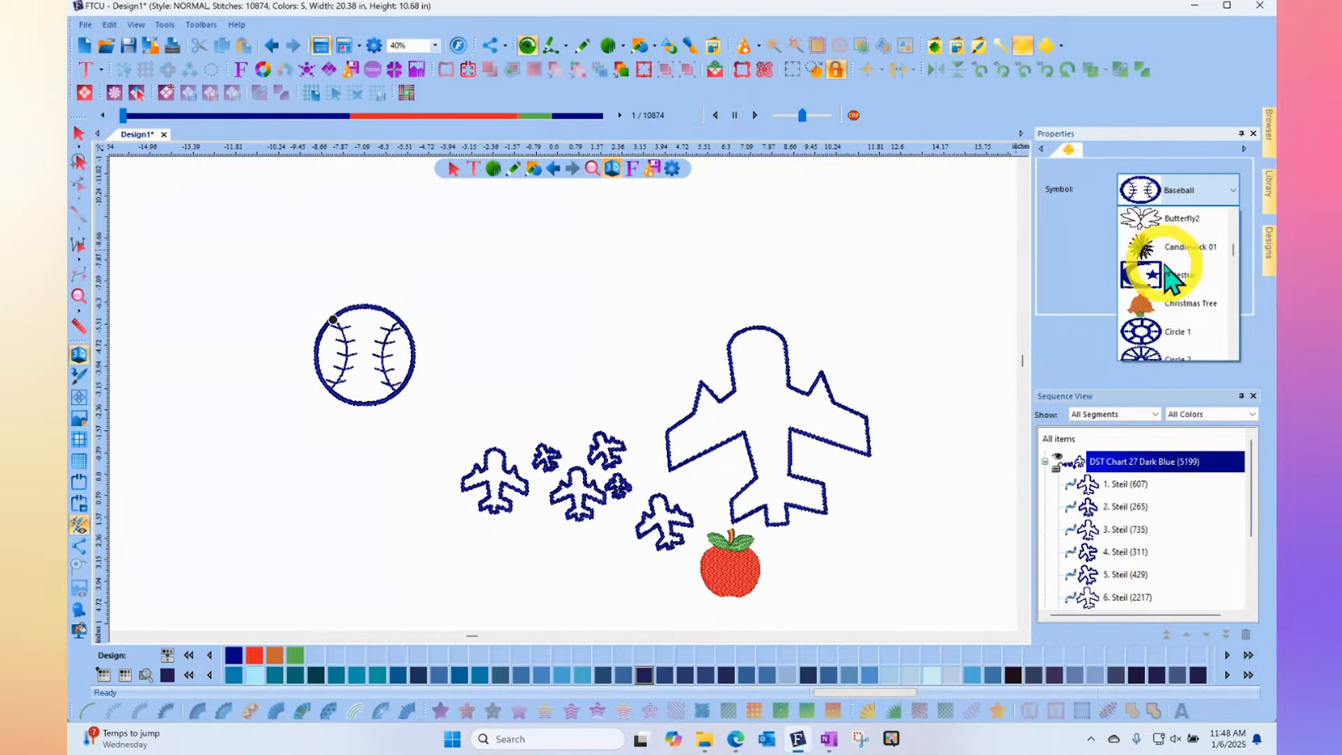
scroll(1173, 280, "down", 1)
scroll(1172, 280, "down", 1)
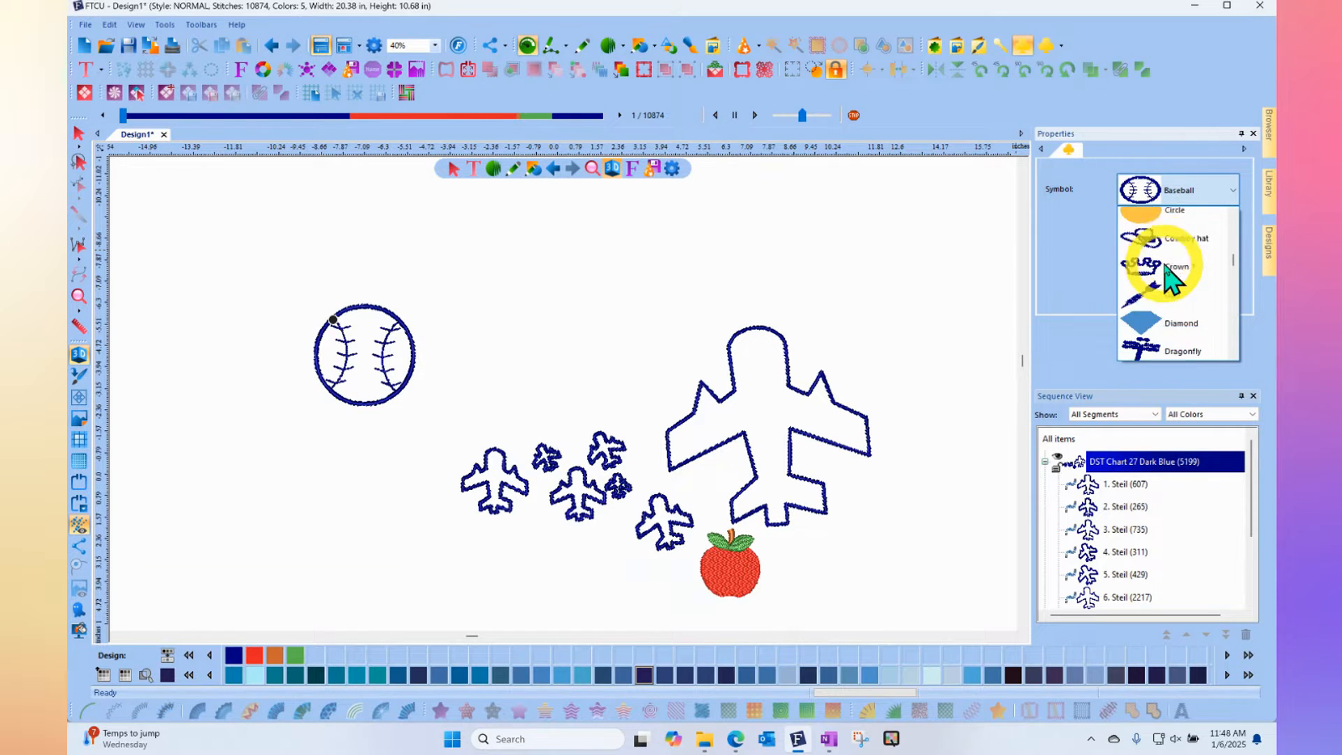
key("s")
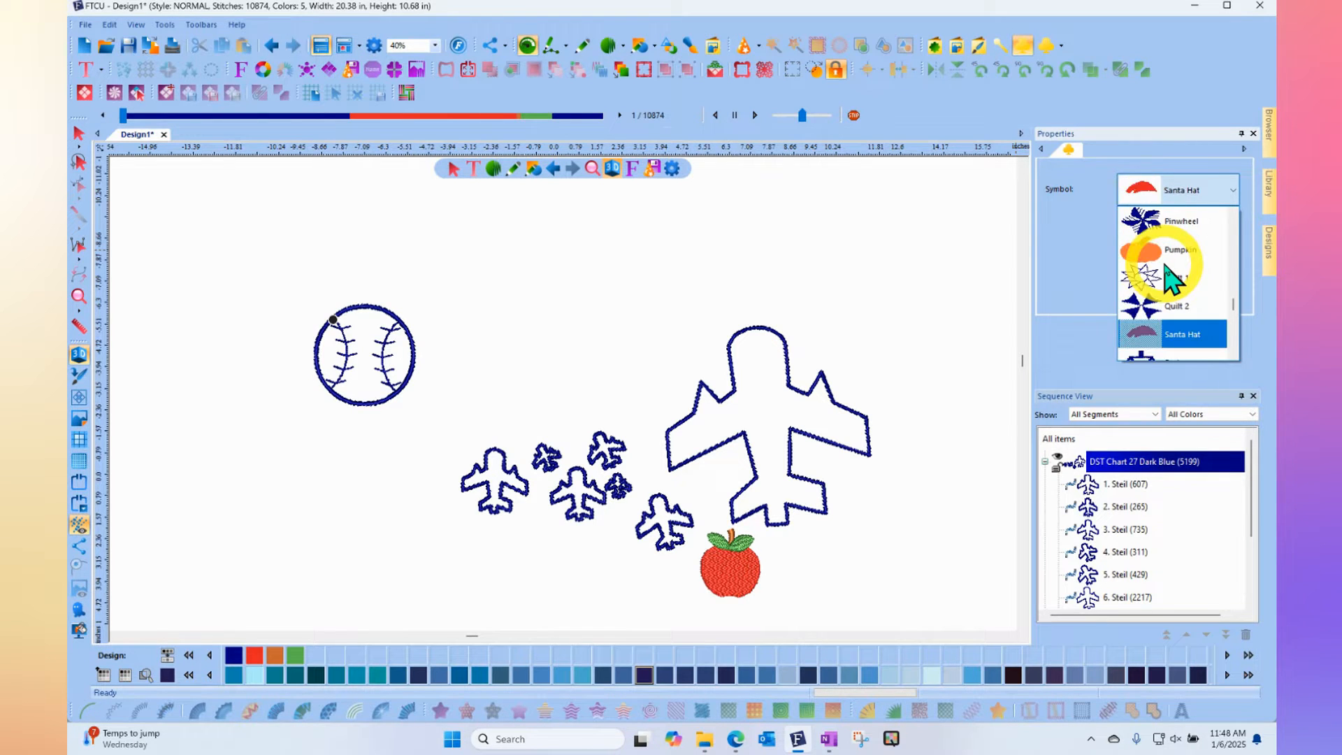
scroll(1175, 284, "down", 3)
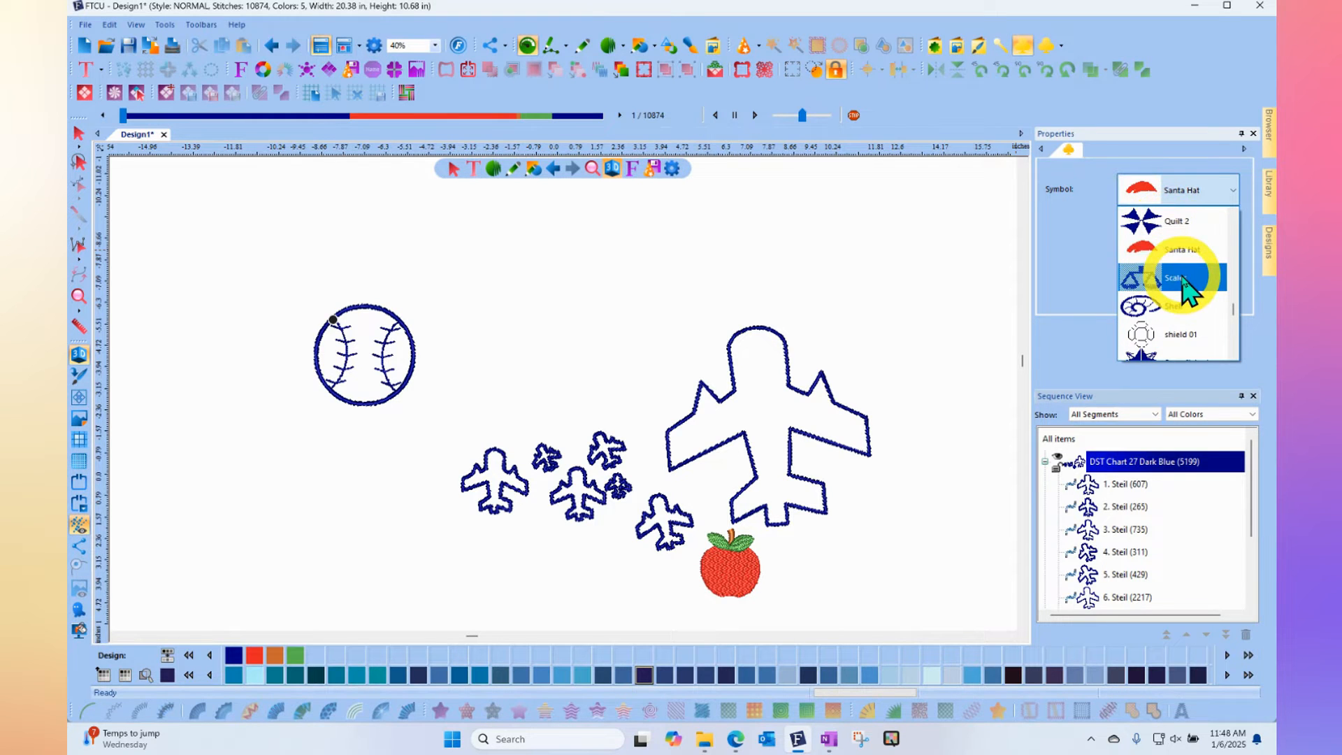
left_click(1186, 287)
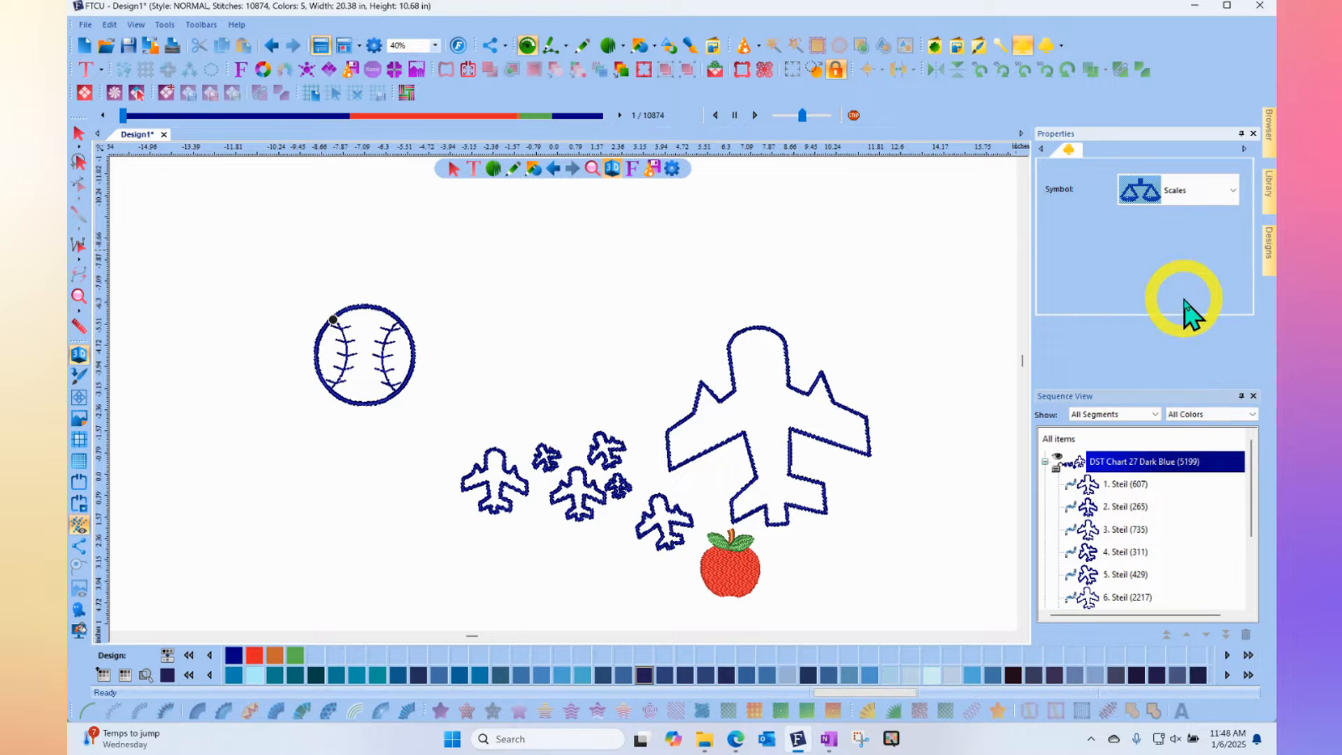
left_click_drag(803, 270, 951, 263)
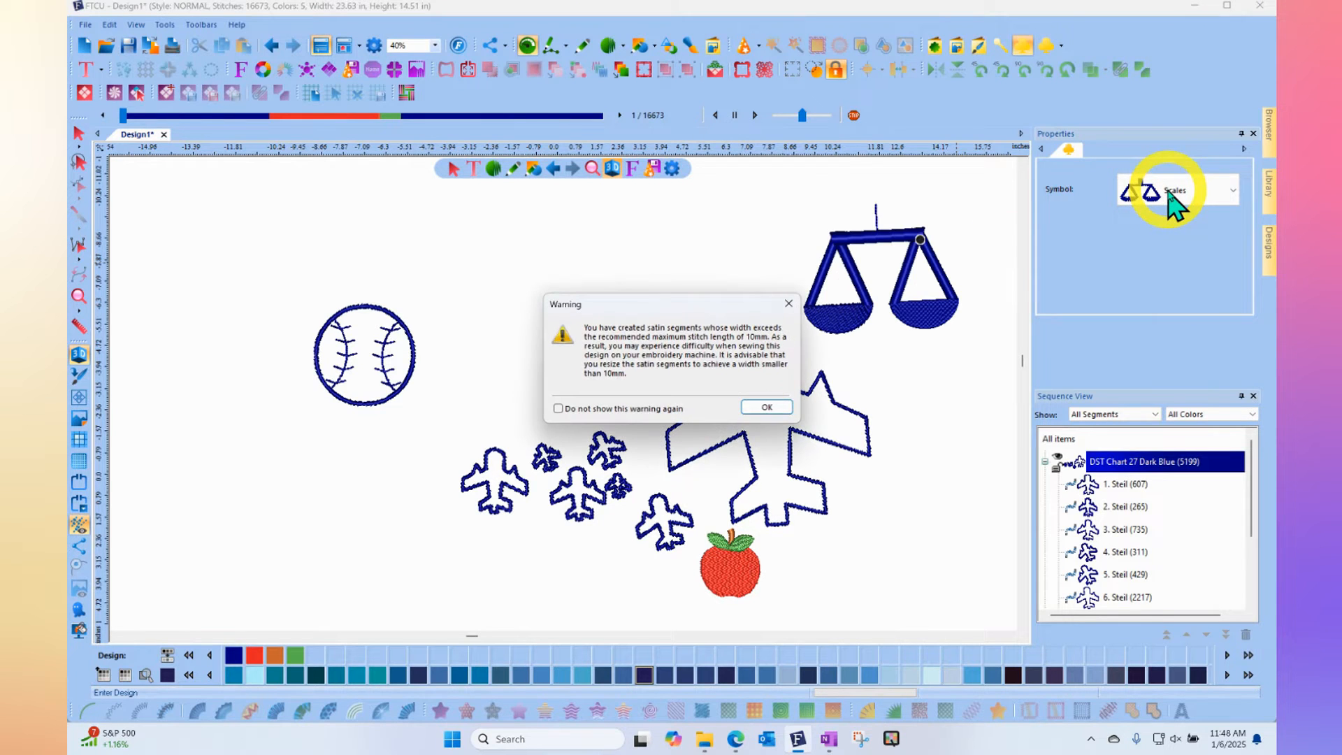
left_click(767, 408)
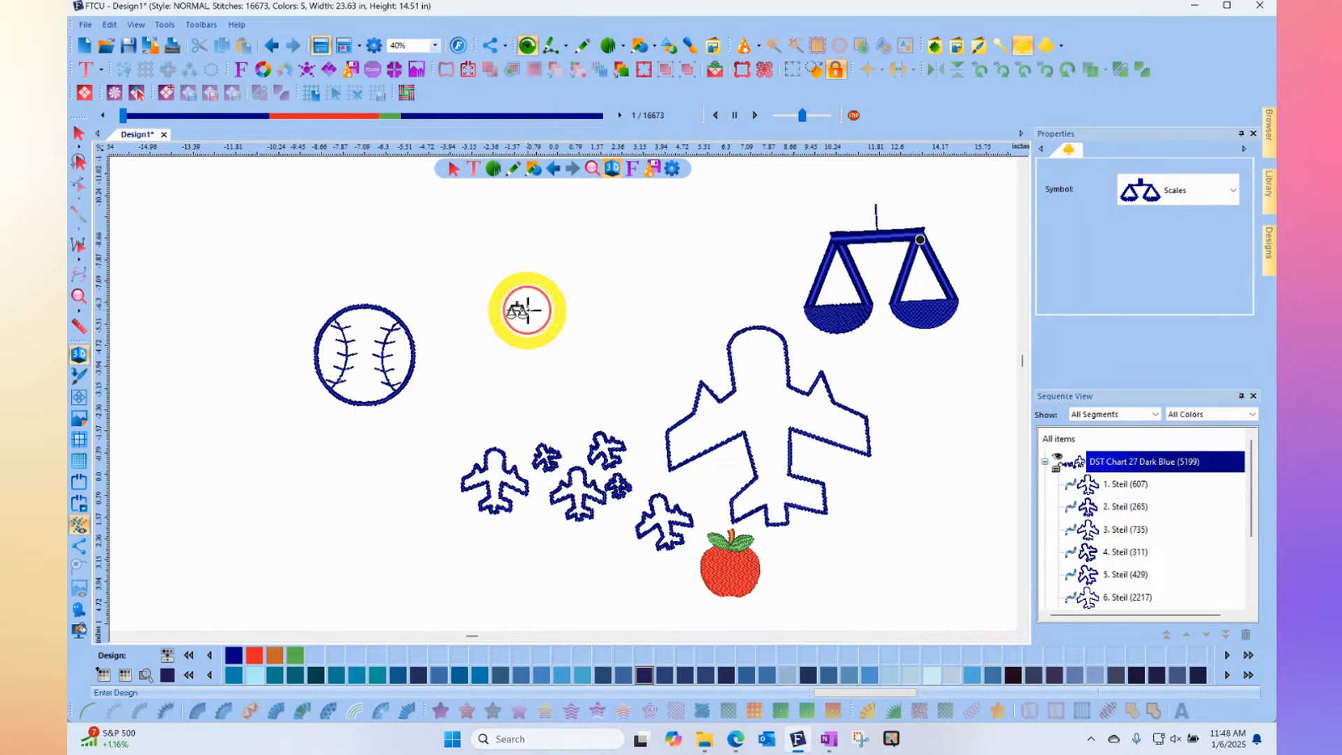
- Add two more Scales symbols: a large one between the baseball and the first scales, and a tiny one between both large scales
left_click_drag(572, 307, 706, 311)
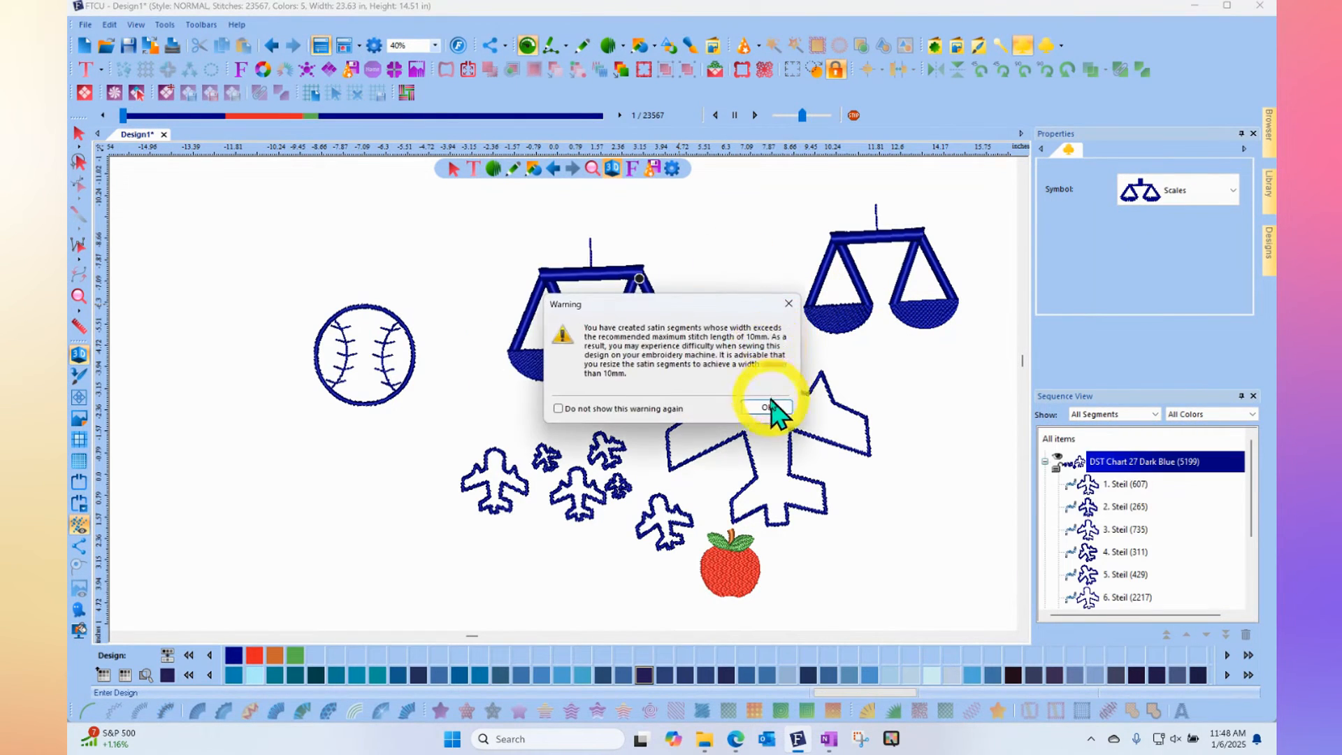
left_click(767, 407)
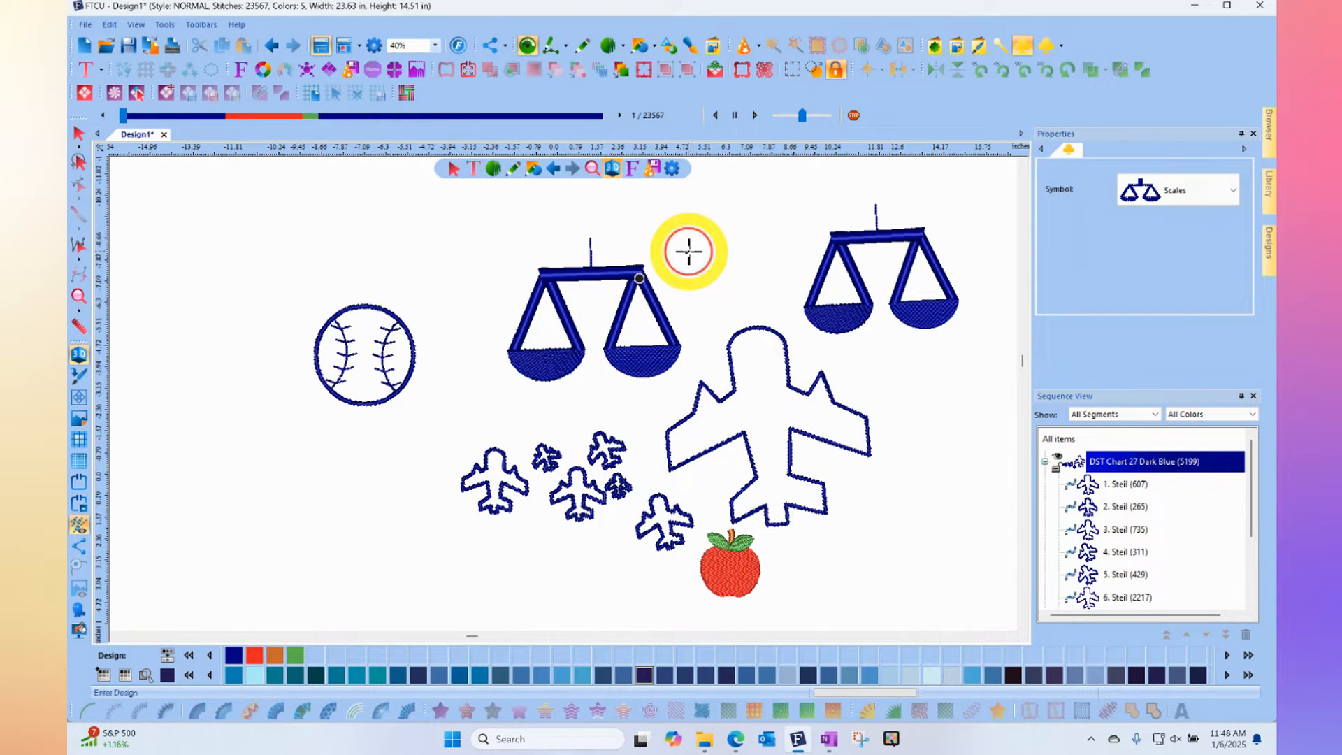
left_click(726, 250)
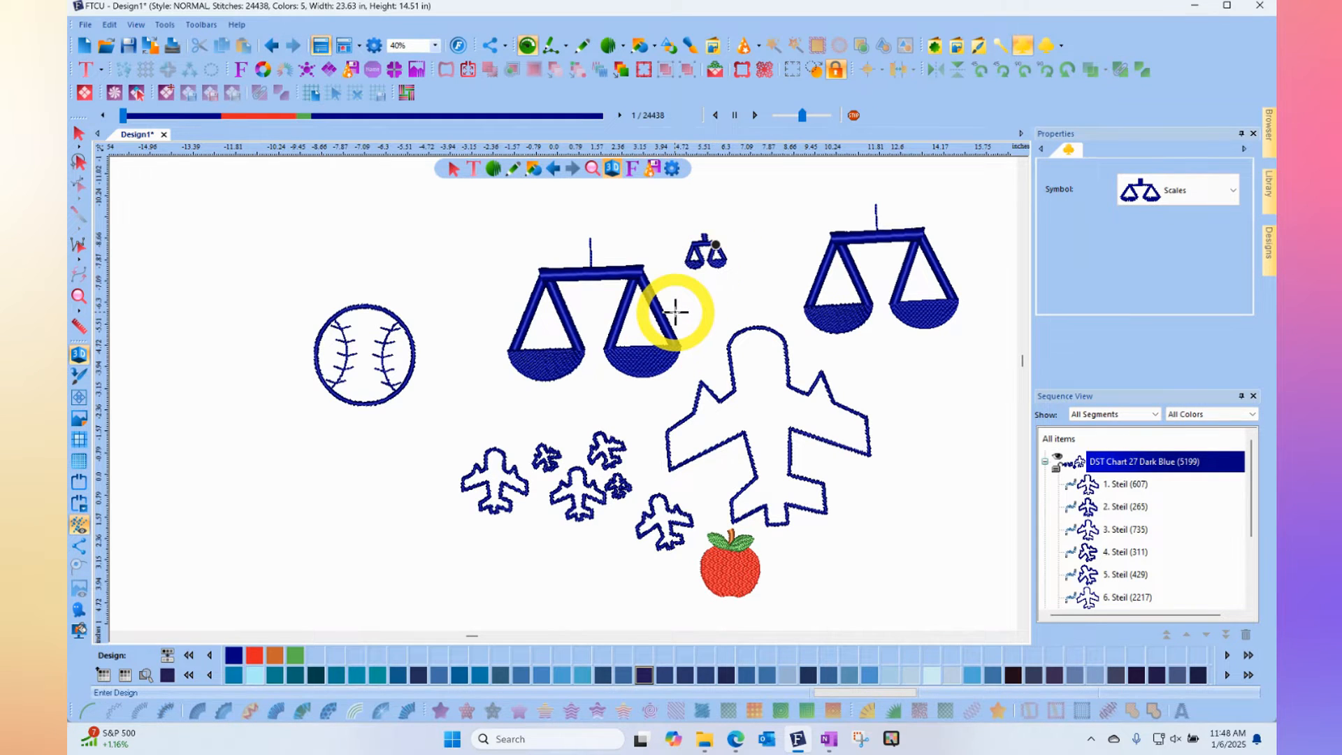
scroll(674, 313, "up", 3)
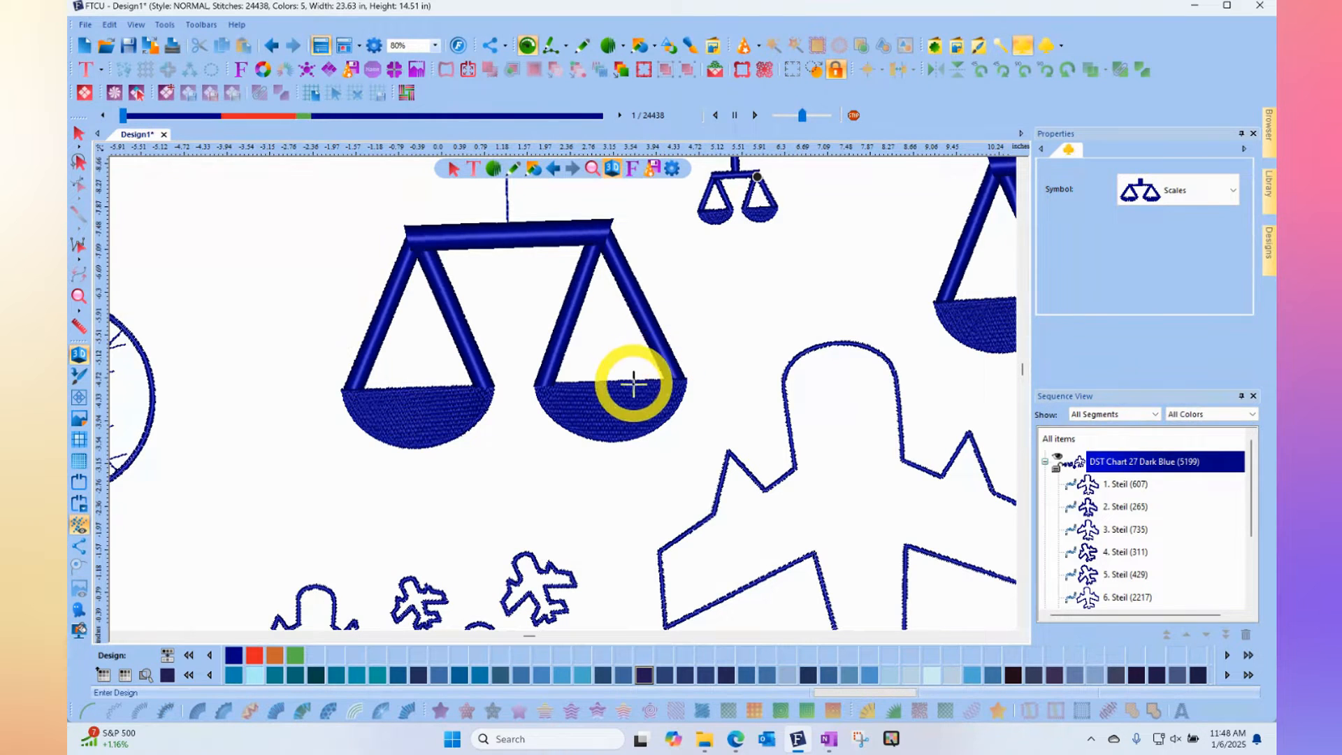
- Convert the large Scales symbol nearest the baseball to a Standard Fill and deselect it
left_click(80, 134)
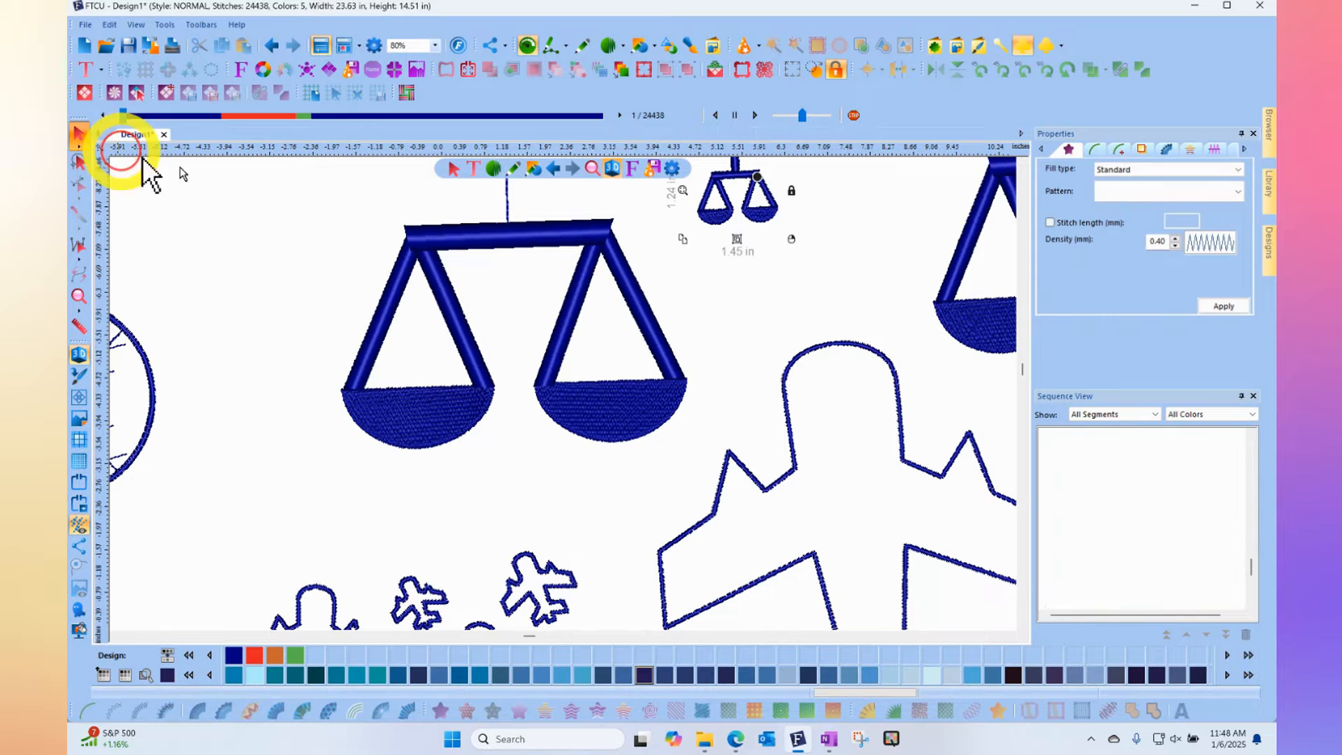
left_click(465, 235)
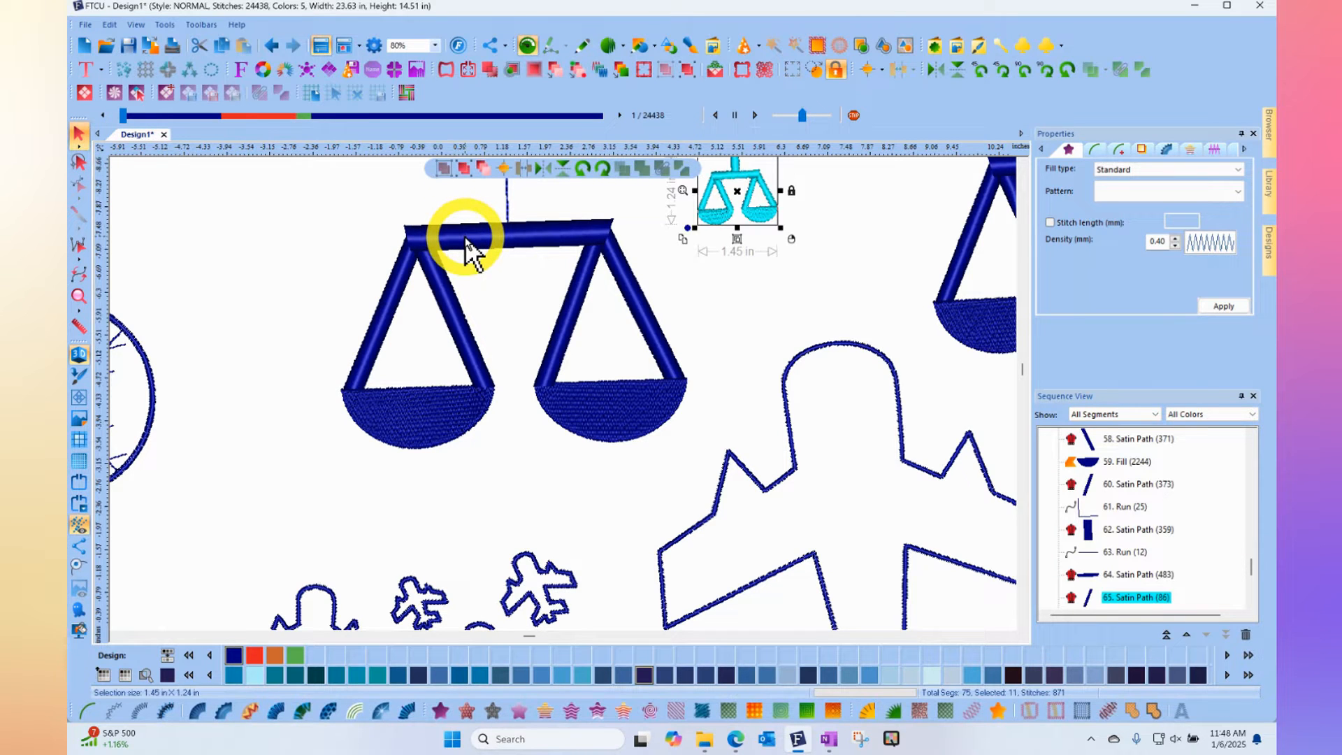
left_click(465, 237)
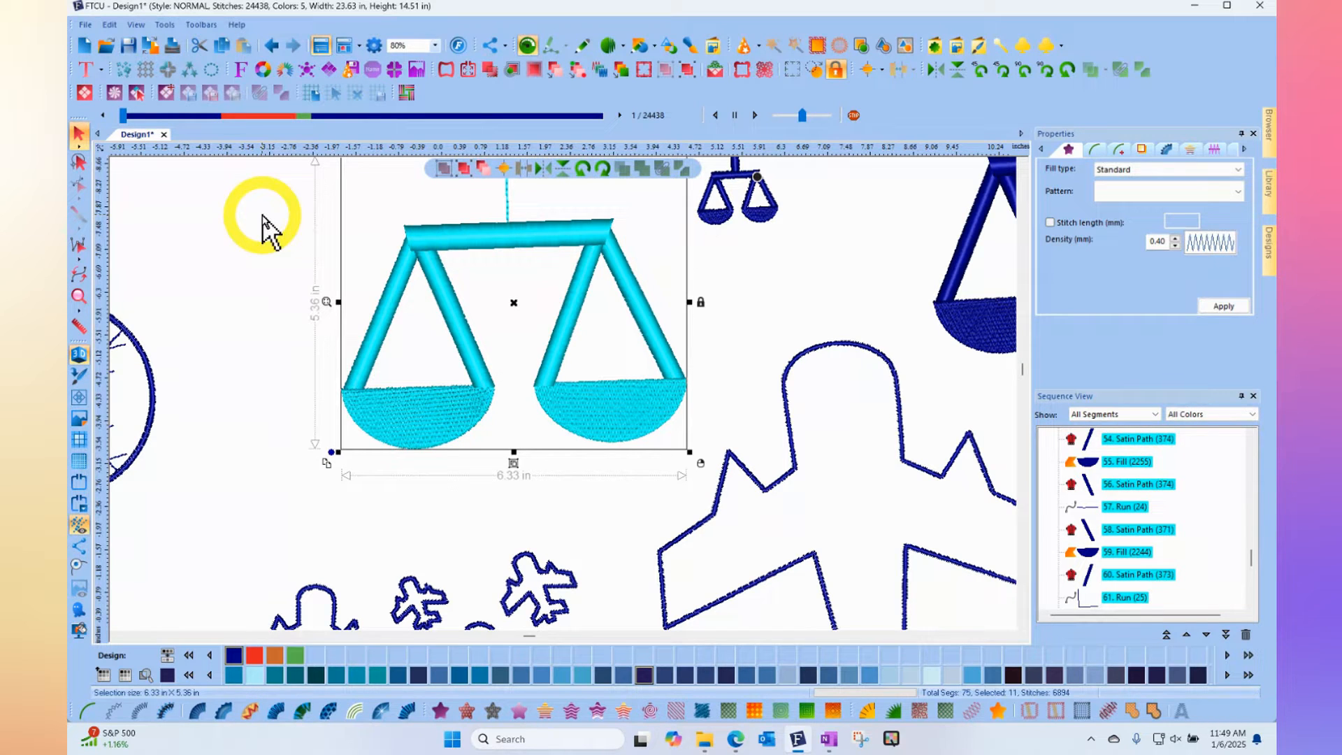
left_click(439, 711)
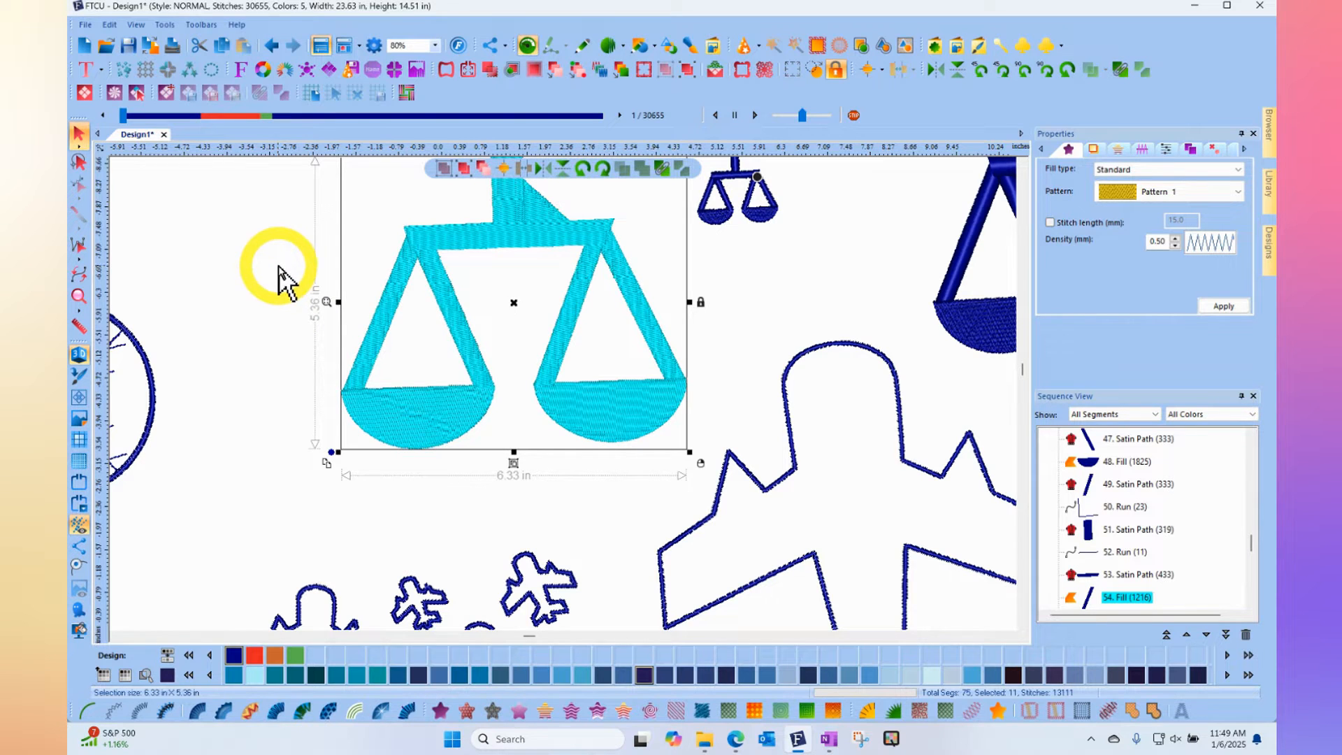
left_click(266, 300)
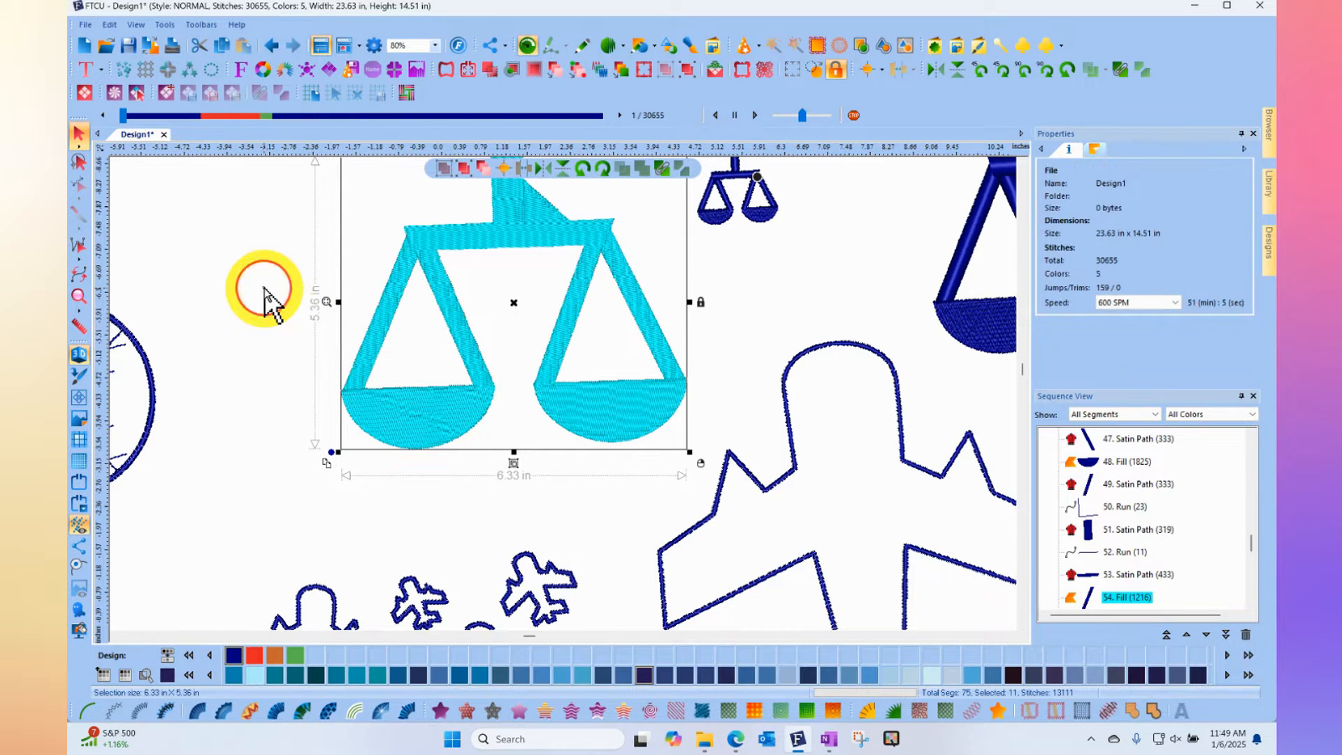
scroll(276, 302, "down", 2)
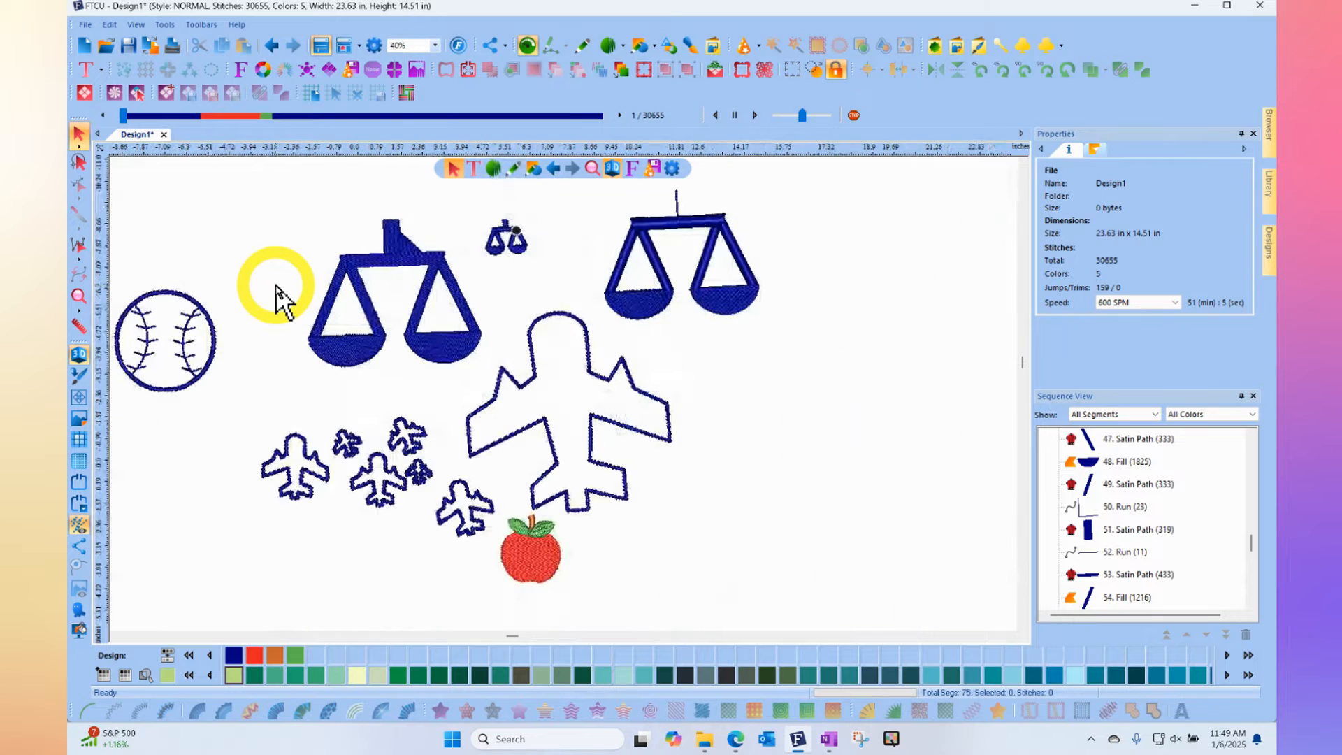
scroll(276, 286, "down", 2)
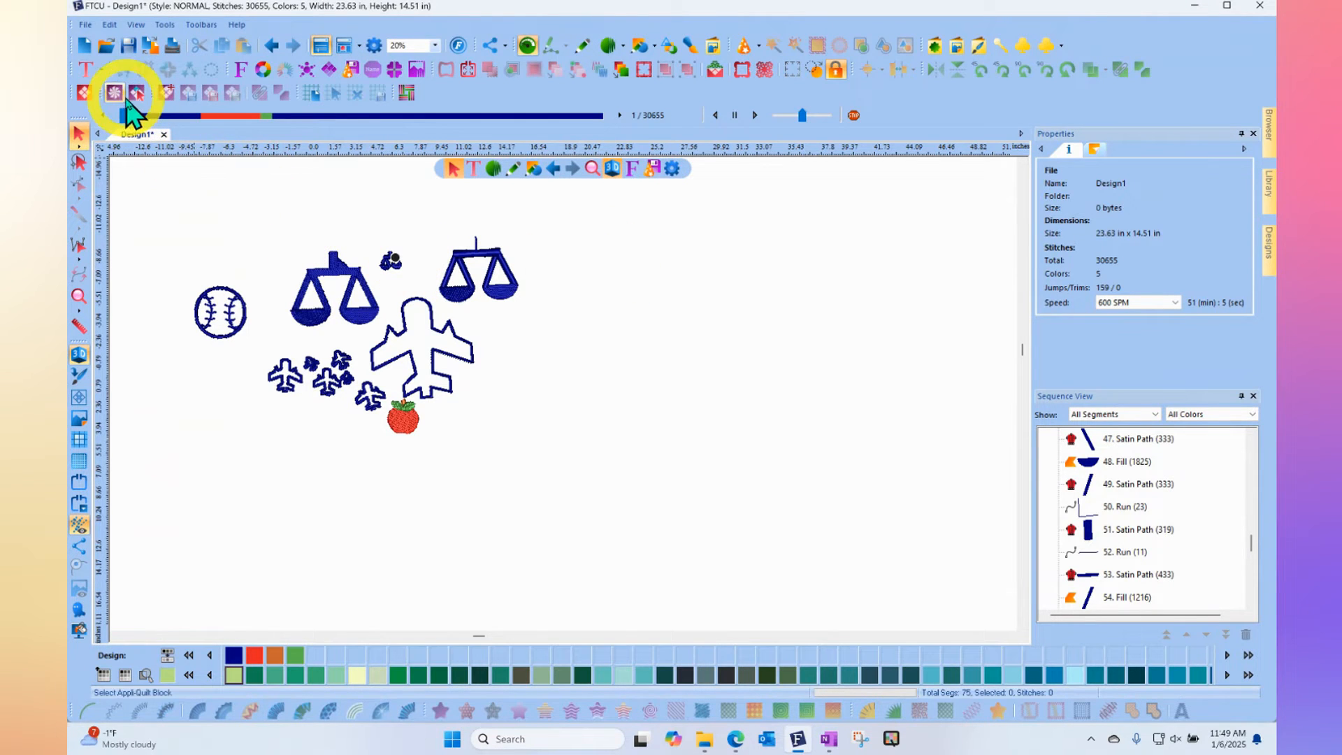
- Create a new design and insert Holly Jolly Christmas (1).waf from the December2024 folder of the Free Monthly Designs library
left_click(84, 45)
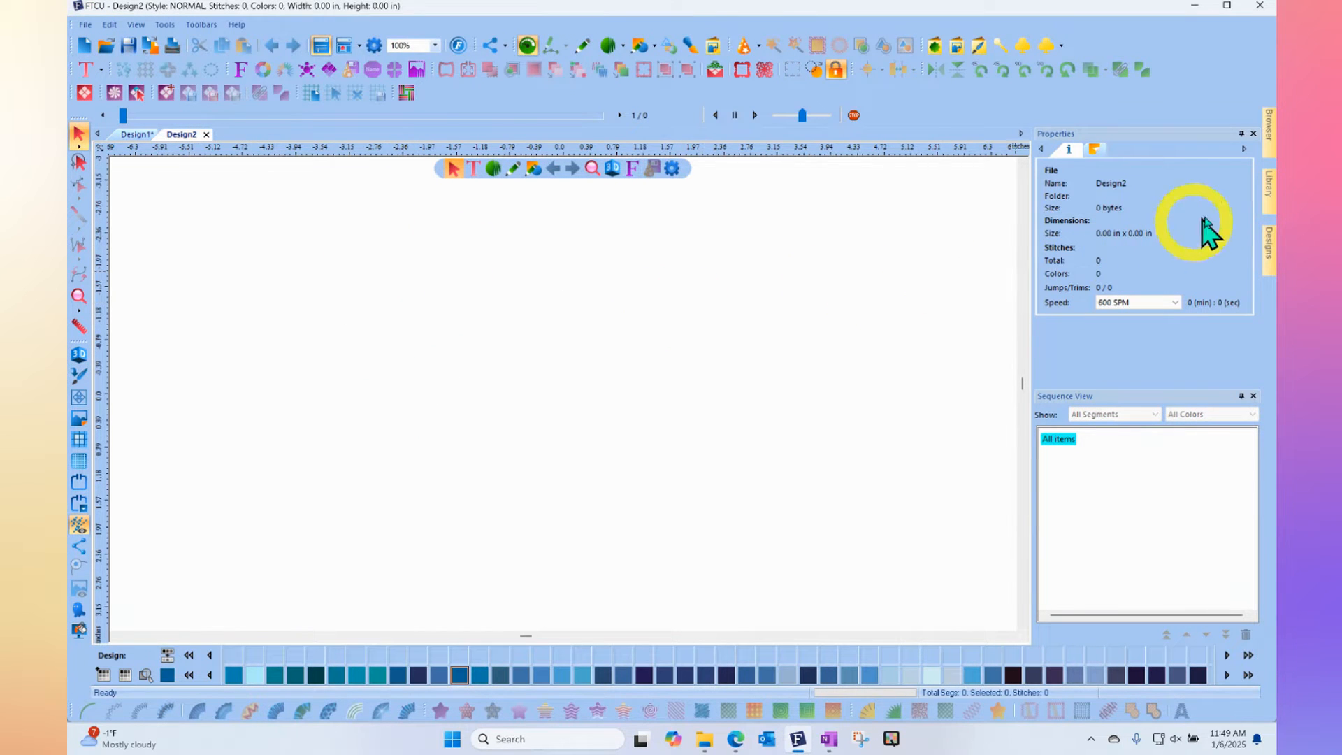
left_click(1264, 203)
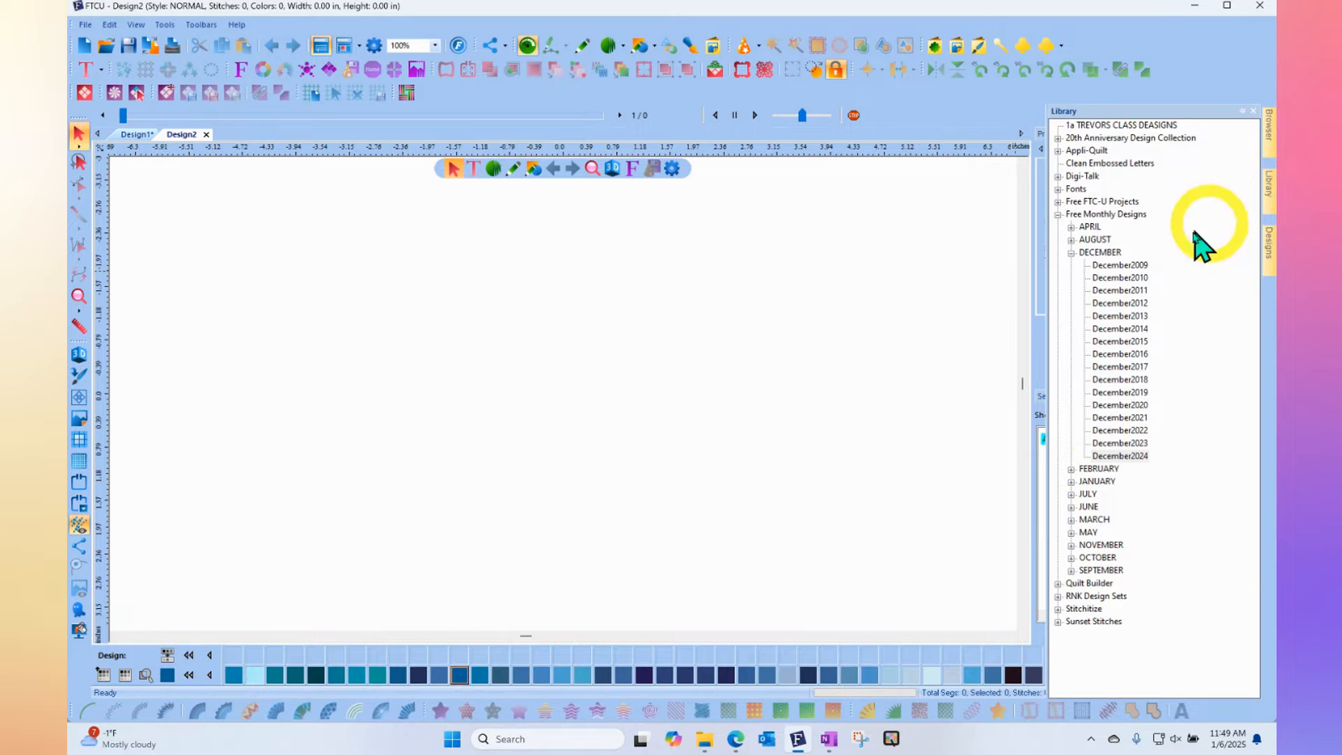
left_click(1138, 459)
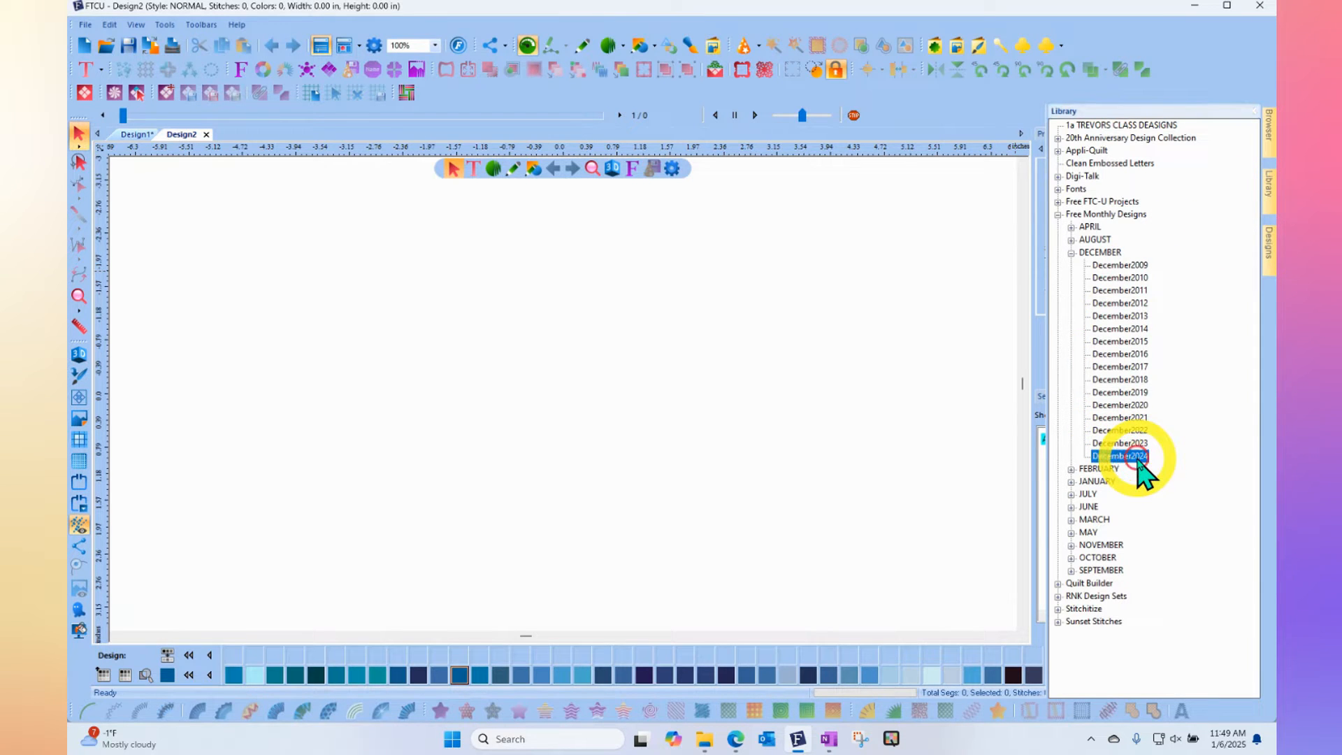
left_click(1269, 254)
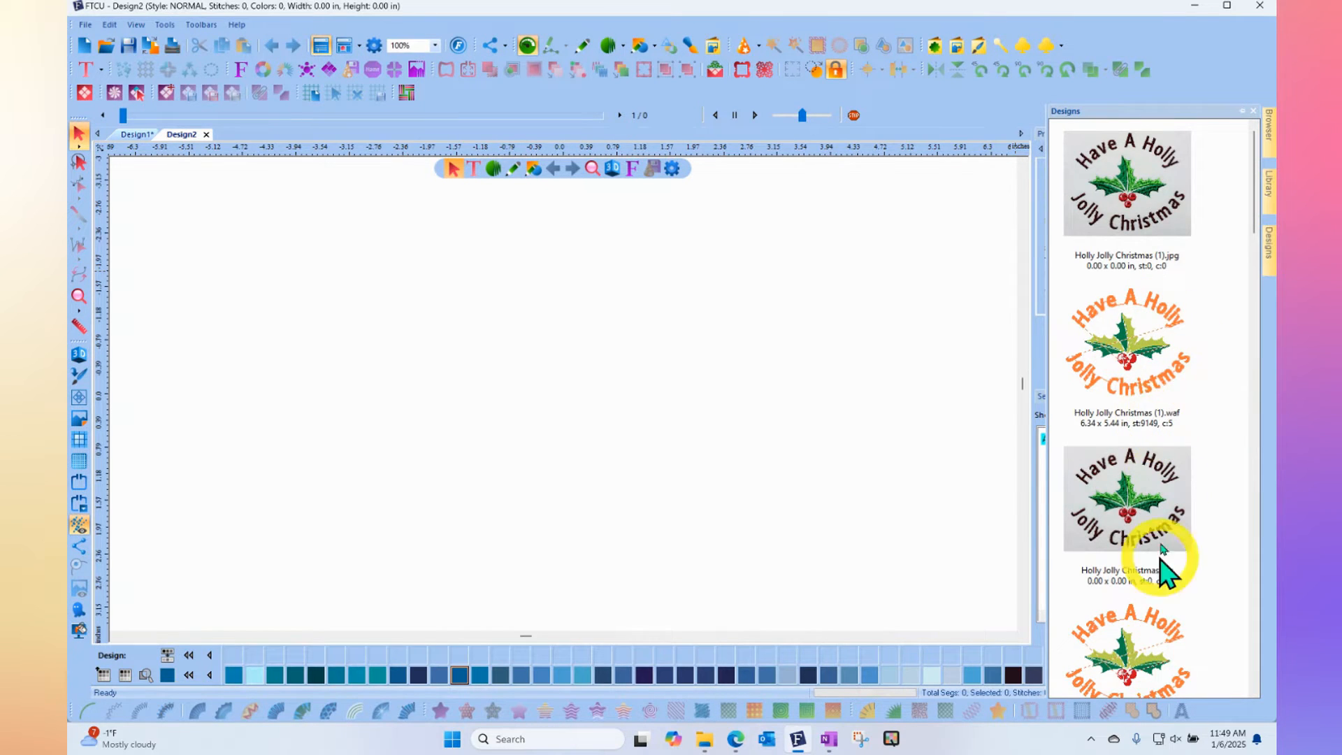
left_click_drag(1138, 344, 787, 363)
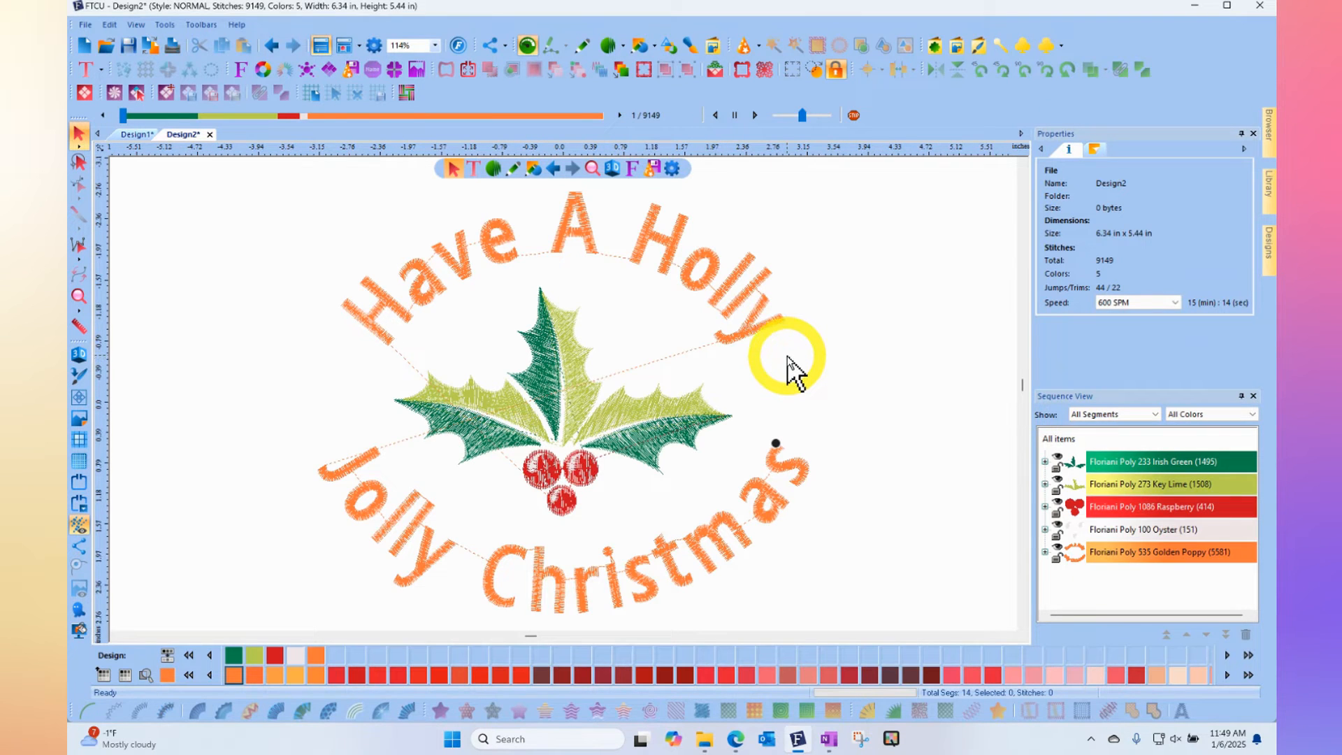
- Delete the Golden Poppy lettering around the holly and turn on the 3D stitch display
left_click(1157, 554)
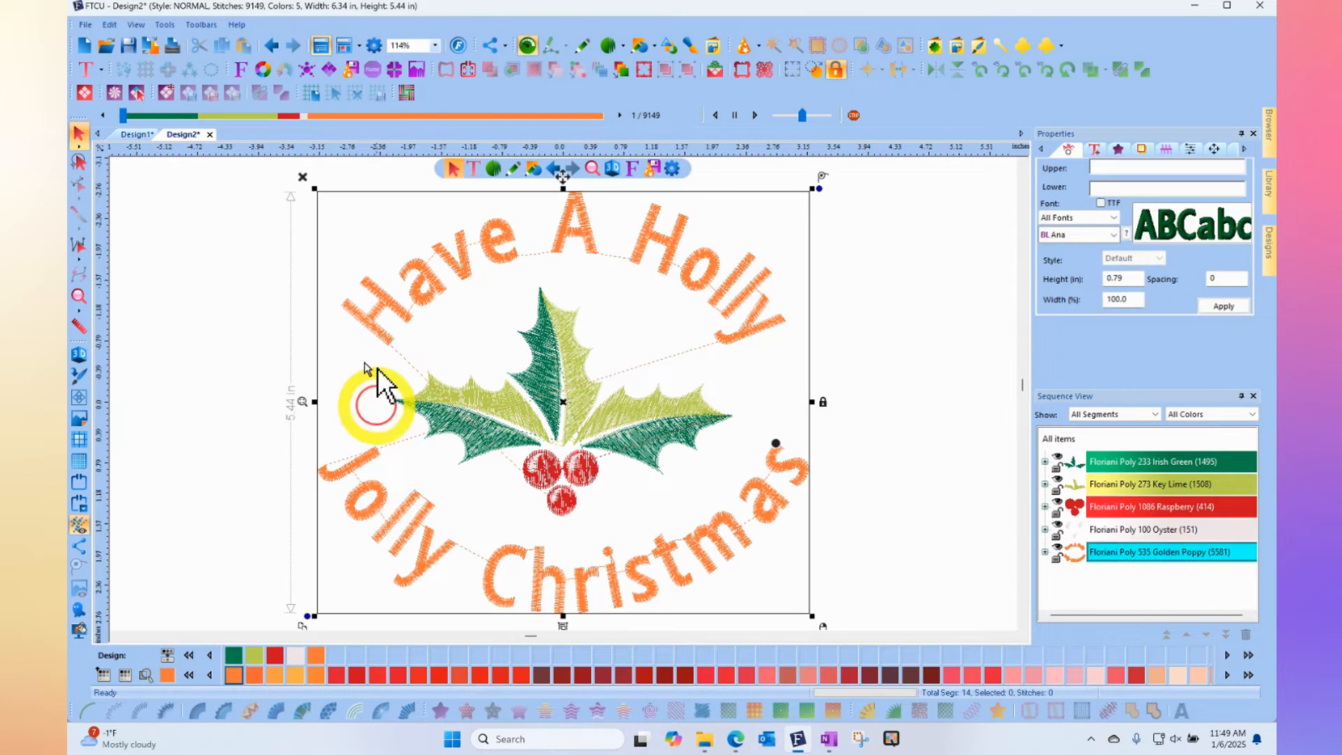
key("Delete")
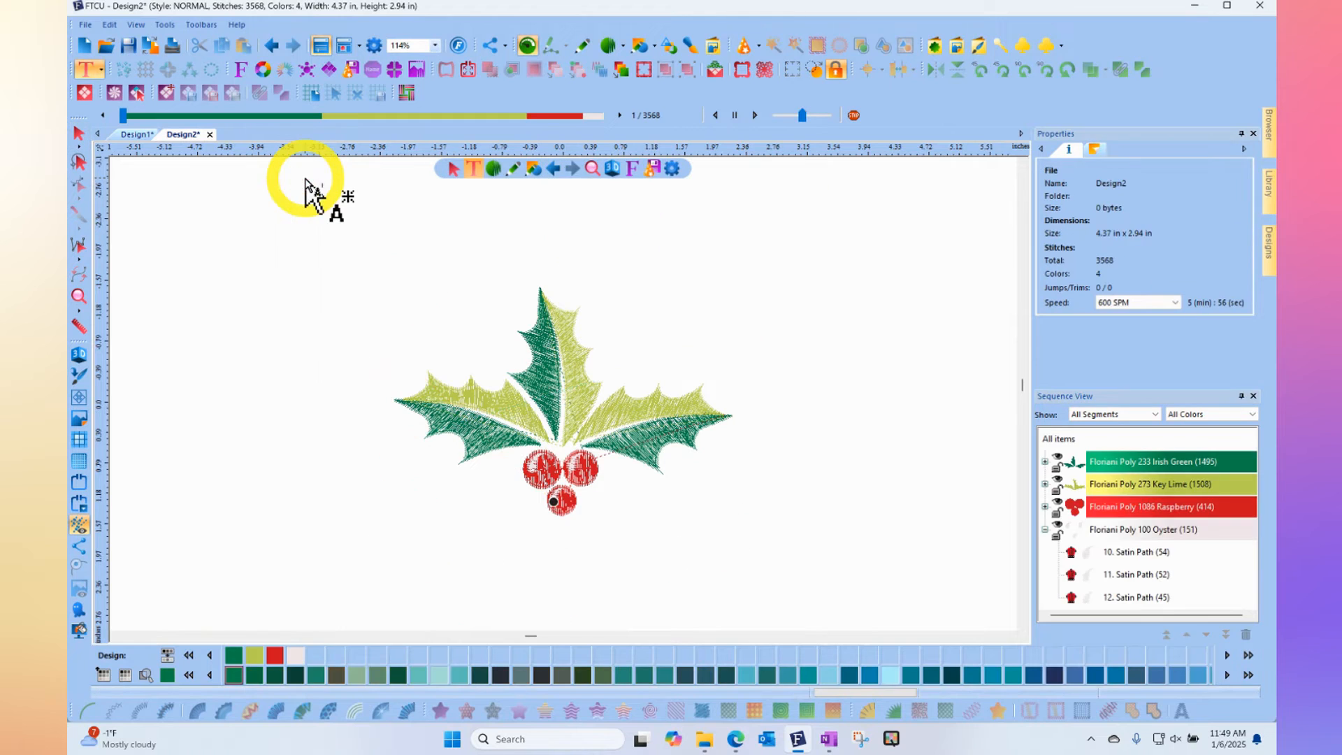
left_click(79, 138)
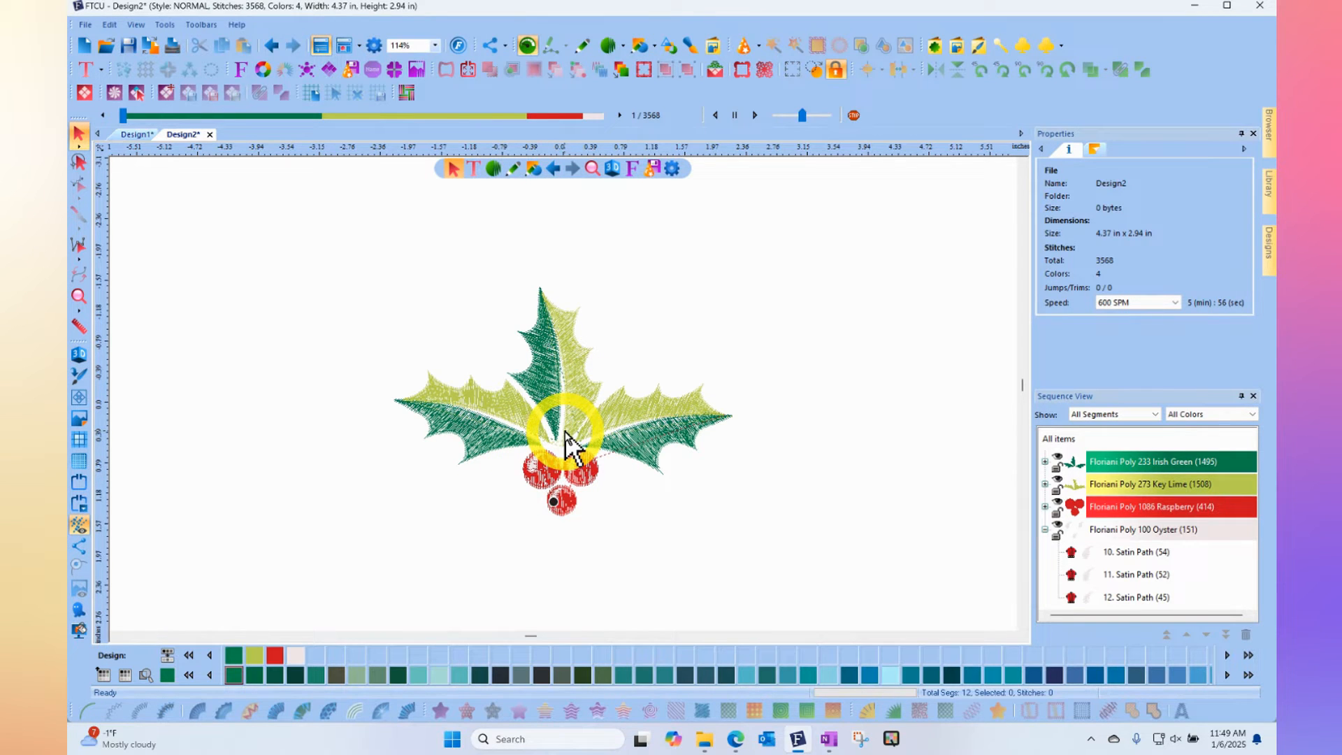
left_click(79, 354)
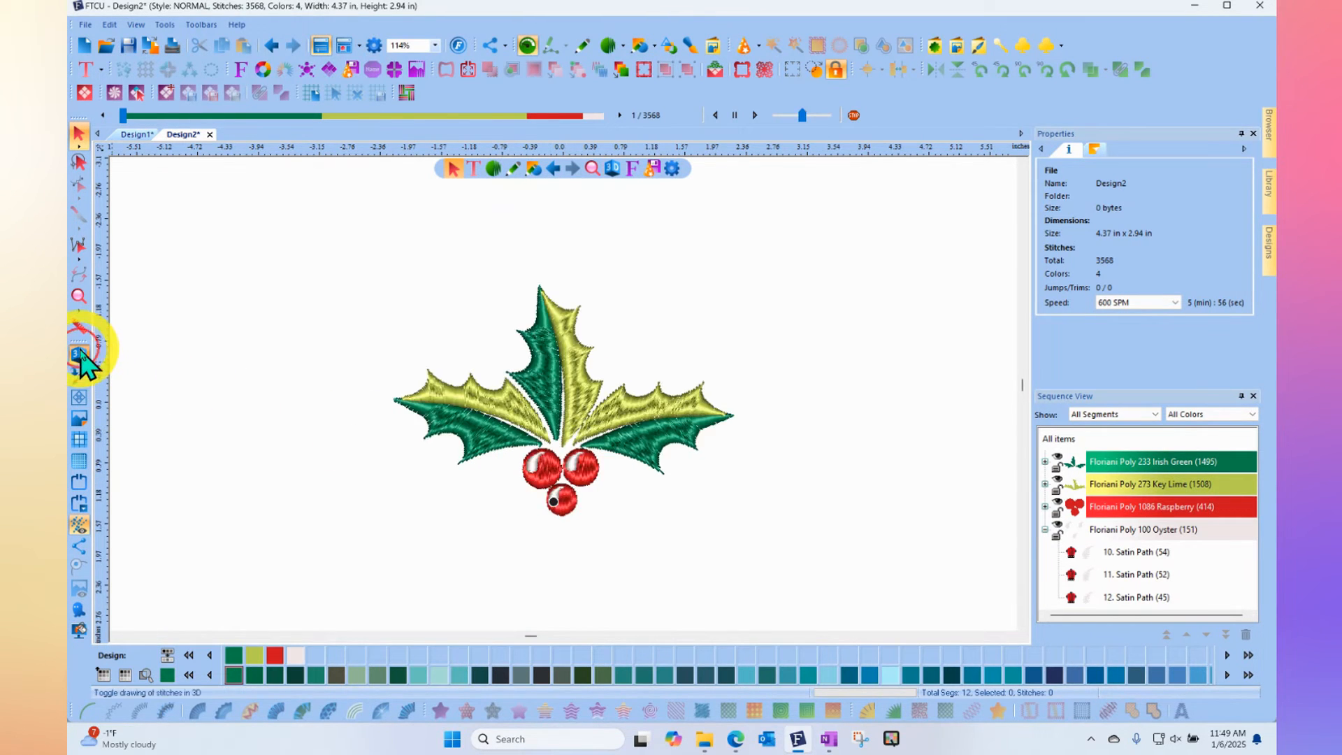
- Select the whole holly motif, save it as a symbol named Holly in the Symbols folder, and deselect it
left_click_drag(339, 241, 774, 557)
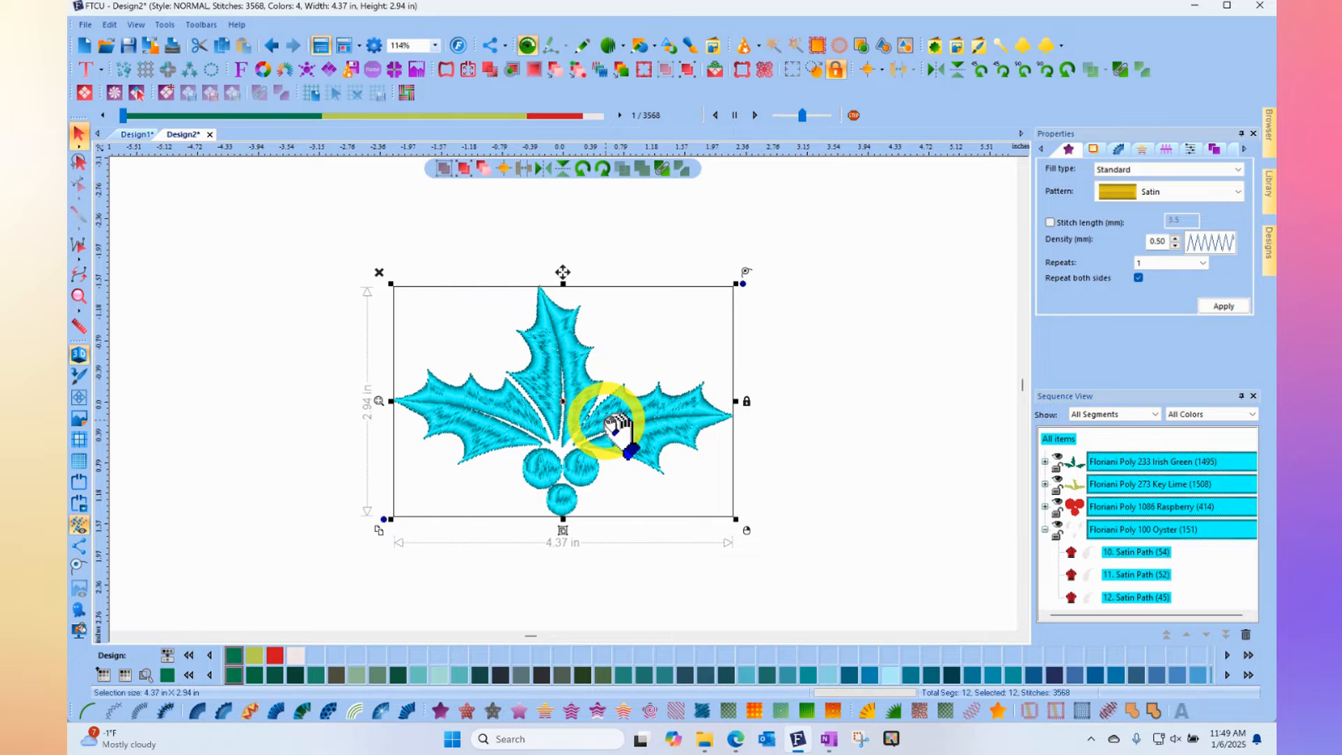
left_click(165, 26)
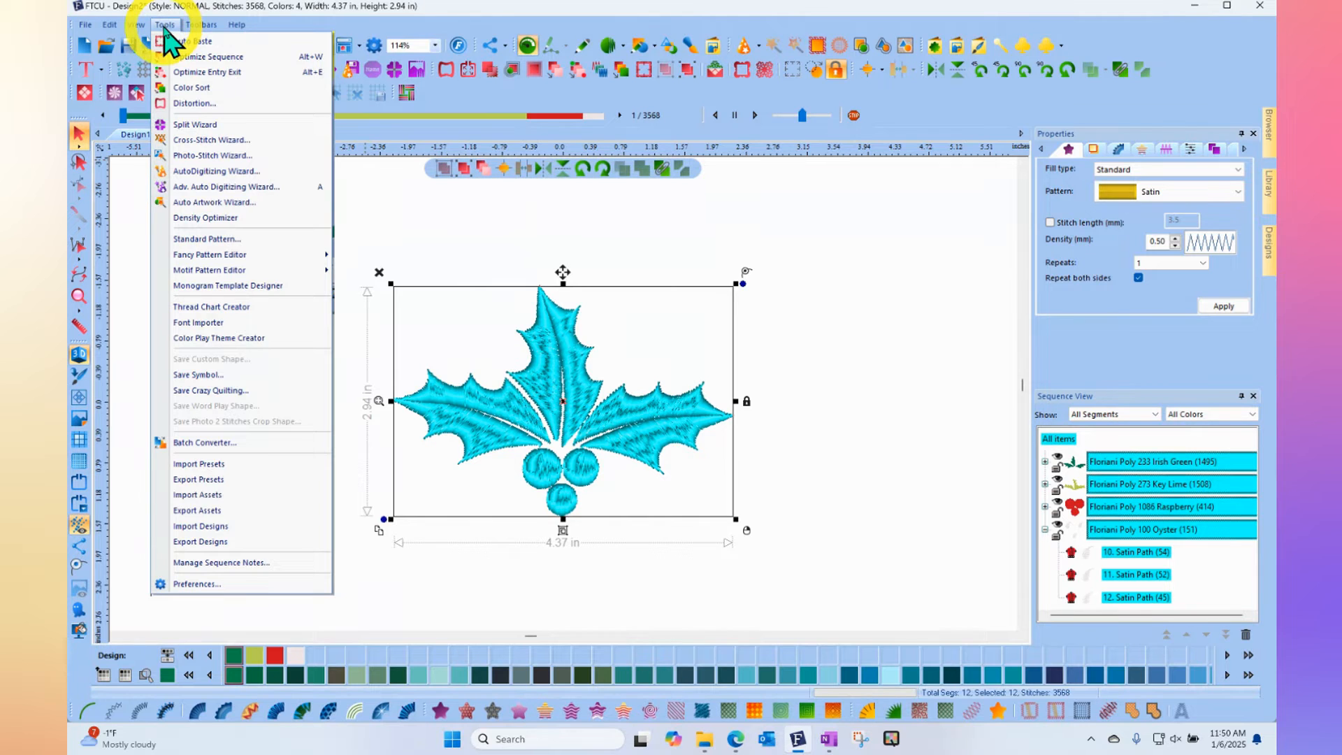
left_click(202, 376)
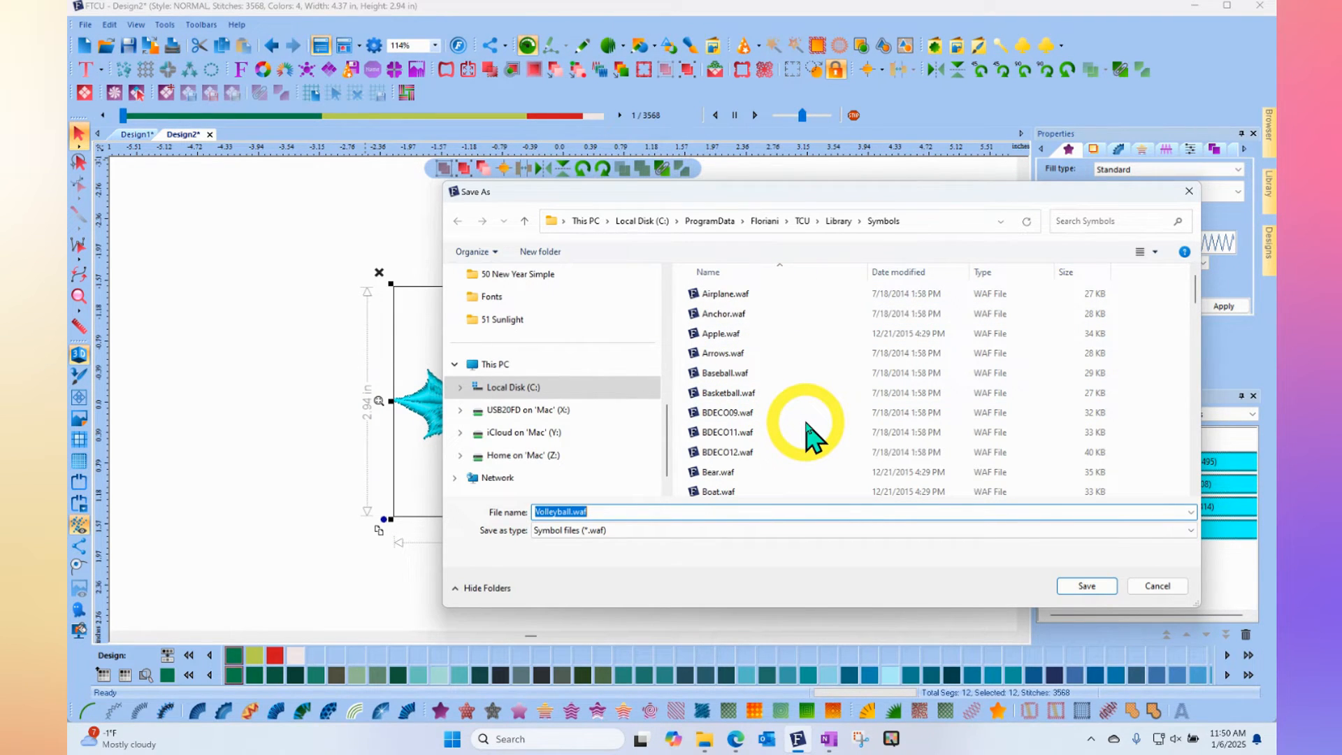
type("Holly")
left_click(1087, 587)
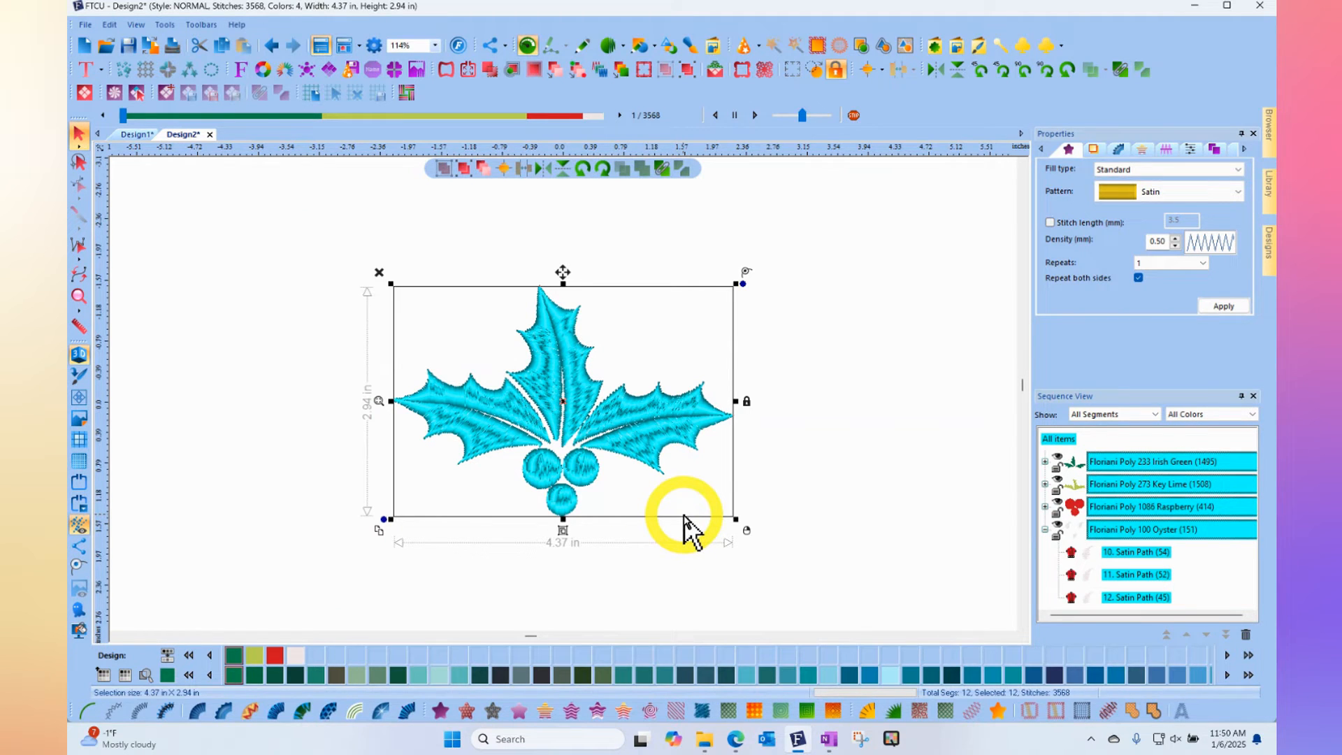
left_click(308, 311)
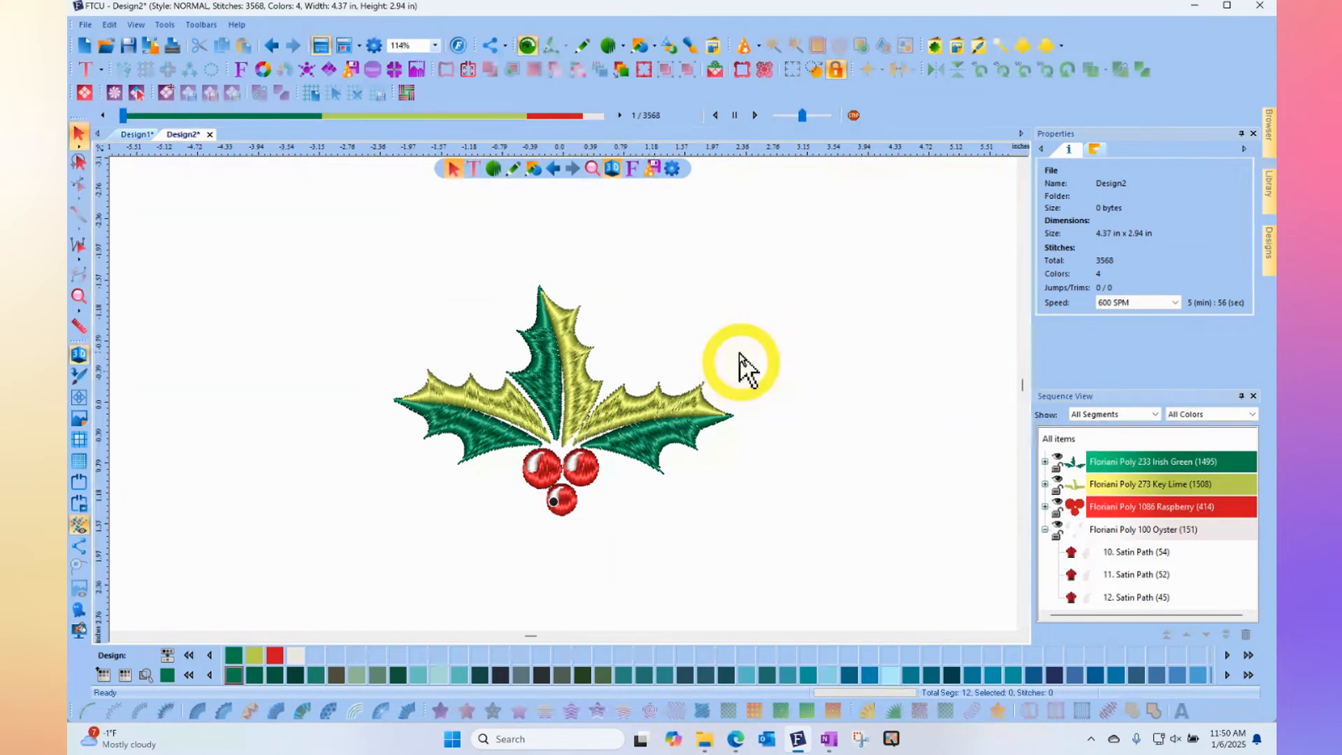
- Choose the Holly symbol and place a medium-sized copy above and to the right of the original holly
left_click(1023, 47)
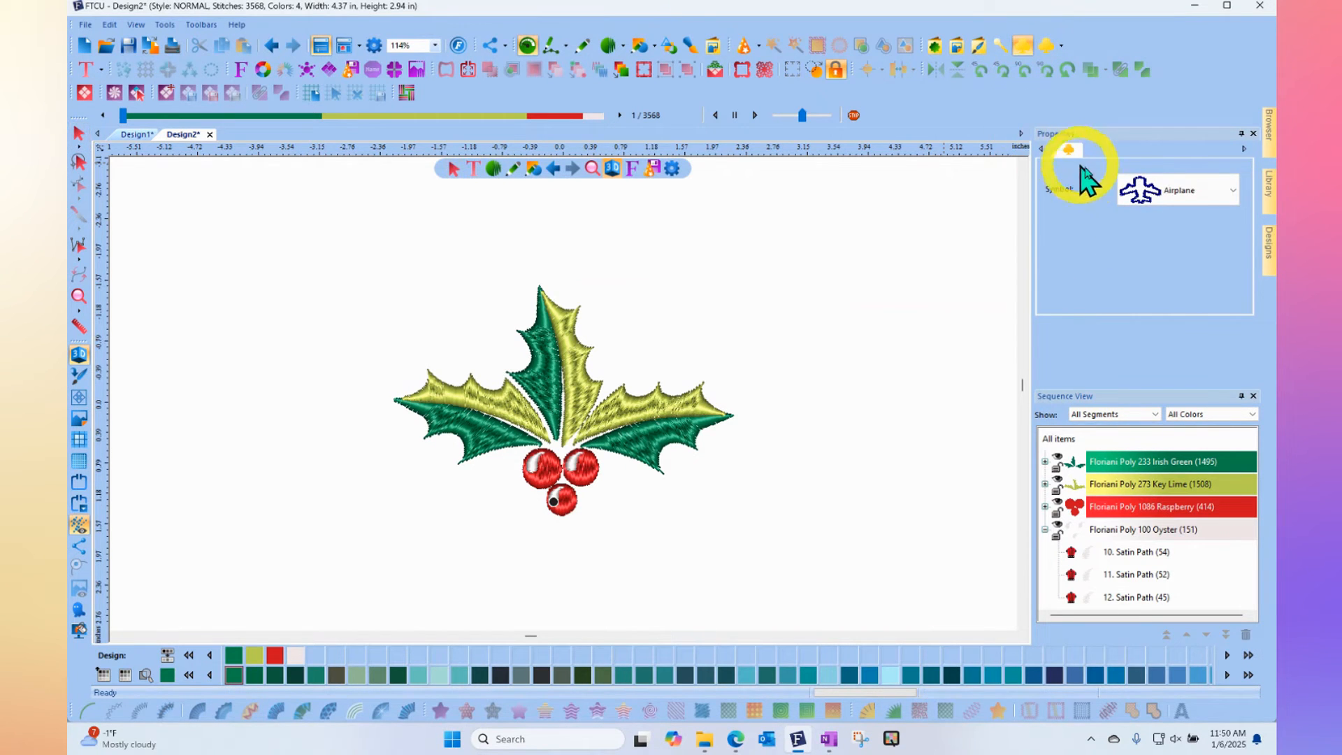
left_click(1157, 199)
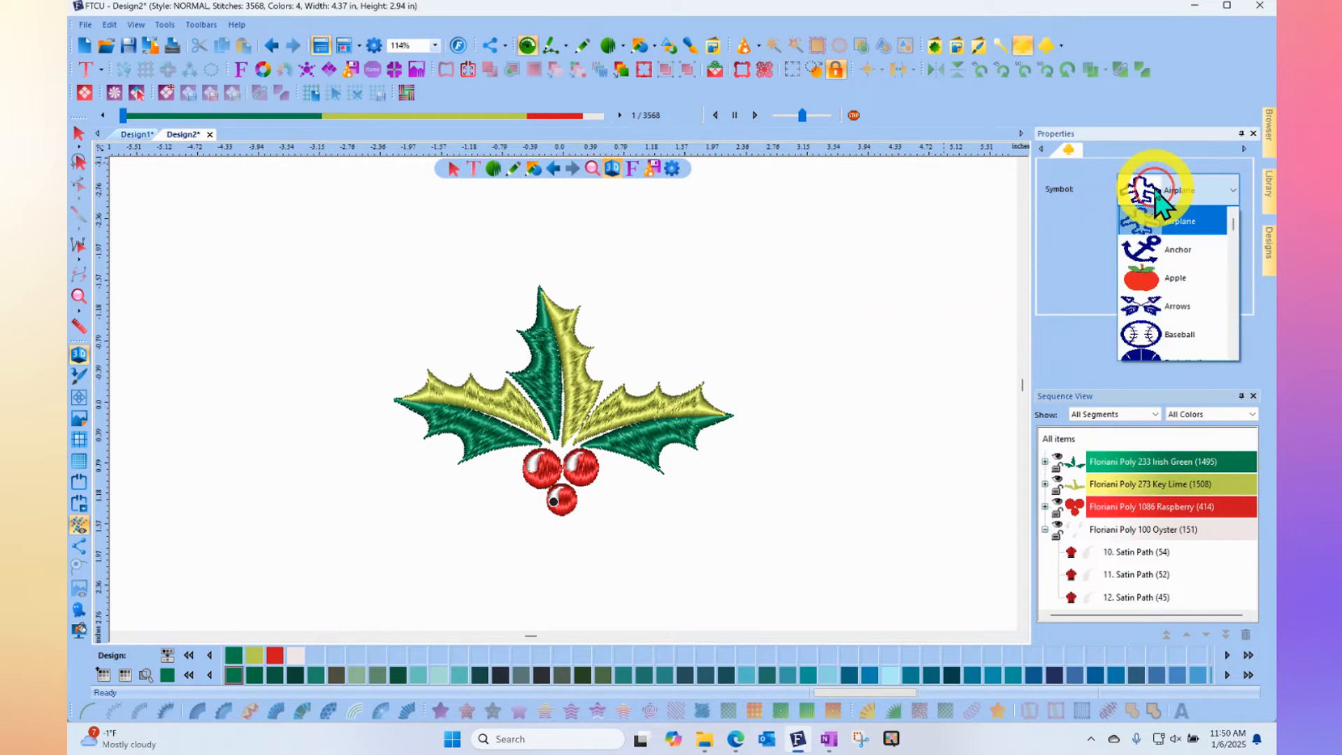
key("h")
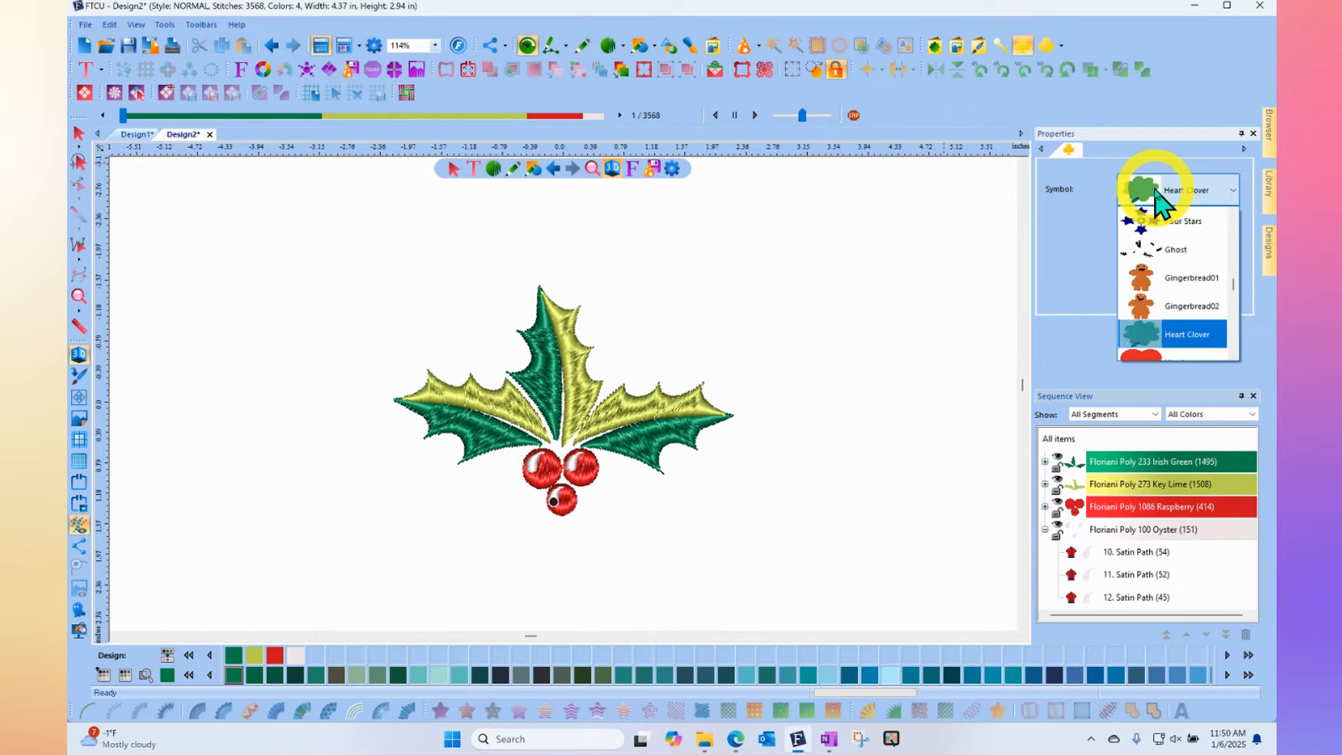
scroll(1181, 255, "down", 1)
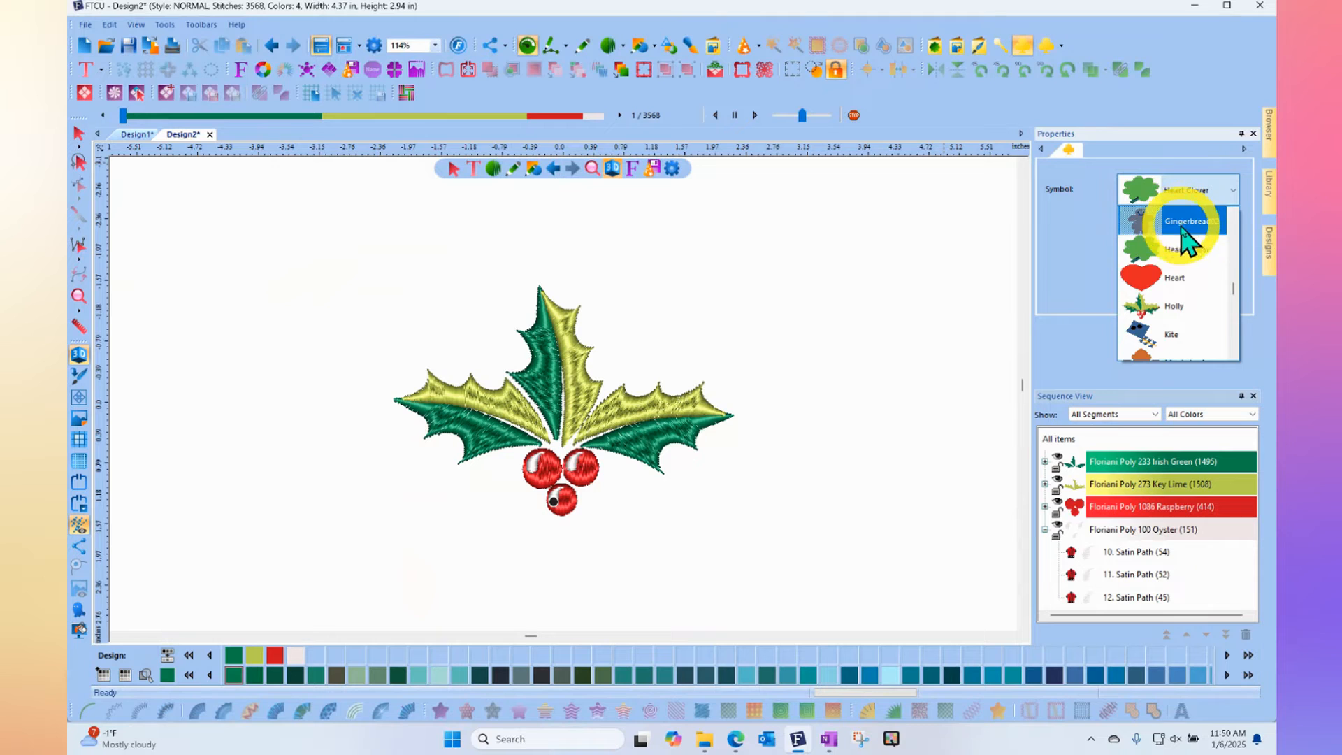
left_click(1178, 321)
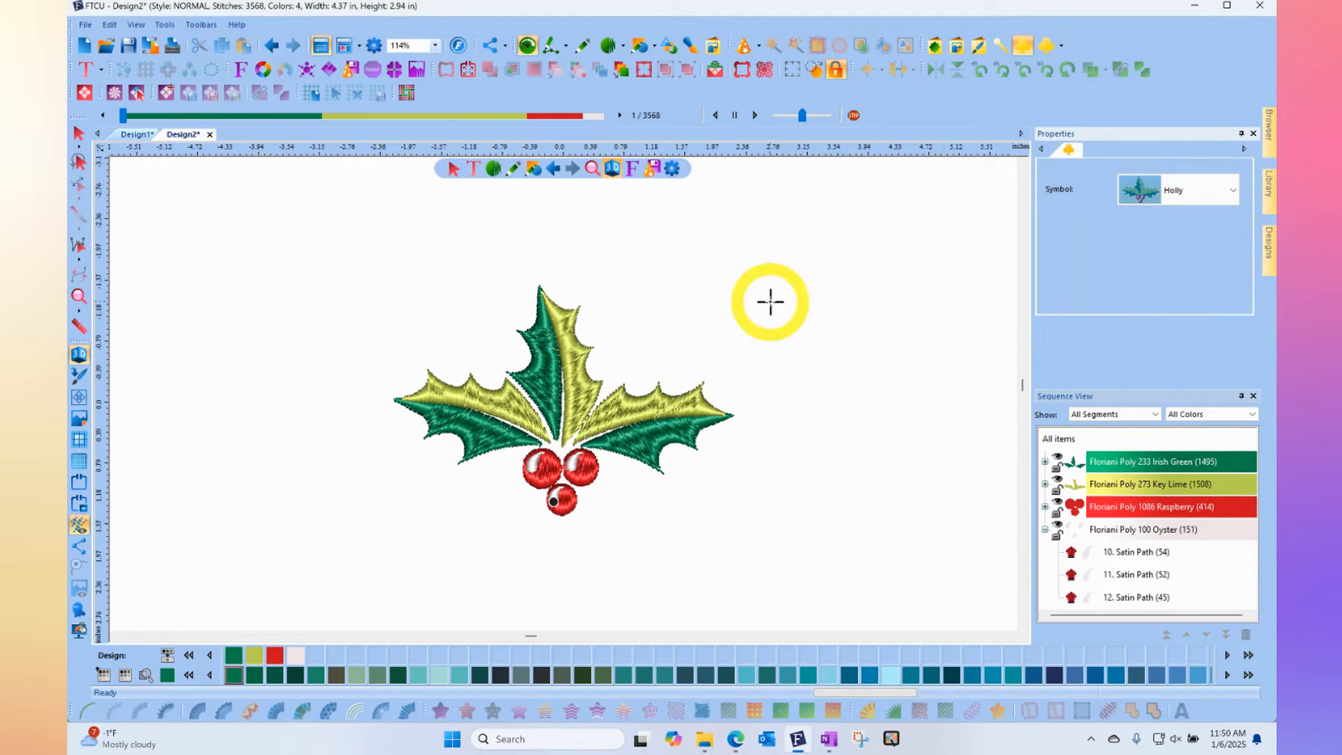
scroll(790, 340, "down", 2)
left_click_drag(793, 343, 905, 305)
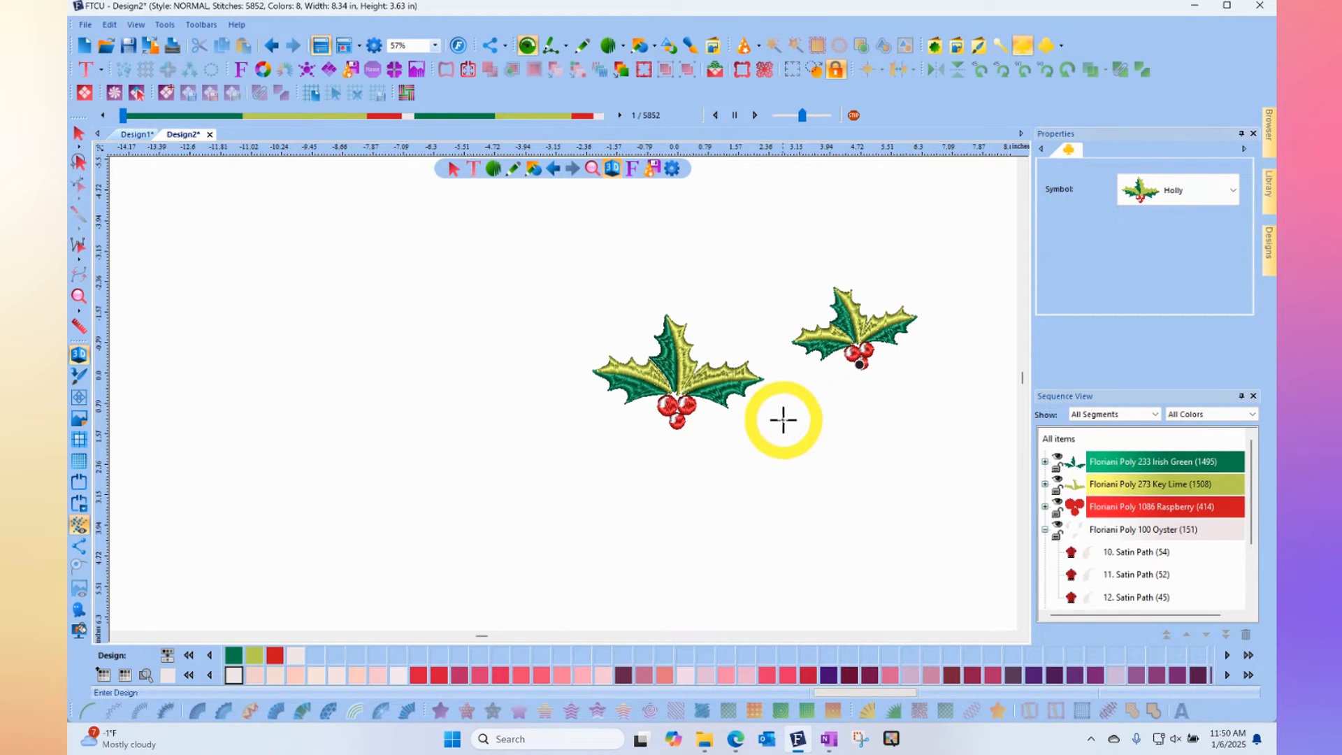
- Add three smaller Holly symbols: two below and right of the original, and one about 2.4 in wide below and left of it
left_click_drag(782, 420, 848, 403)
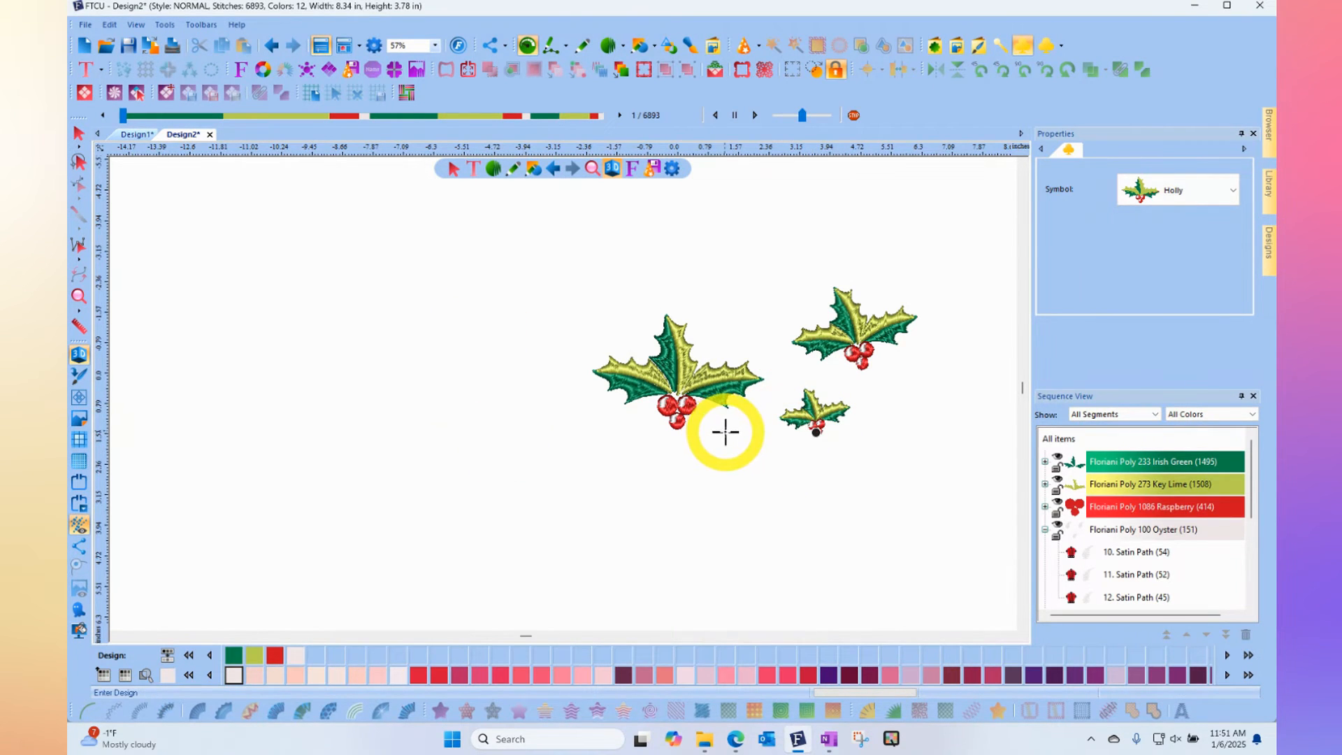
scroll(726, 432, "up", 3)
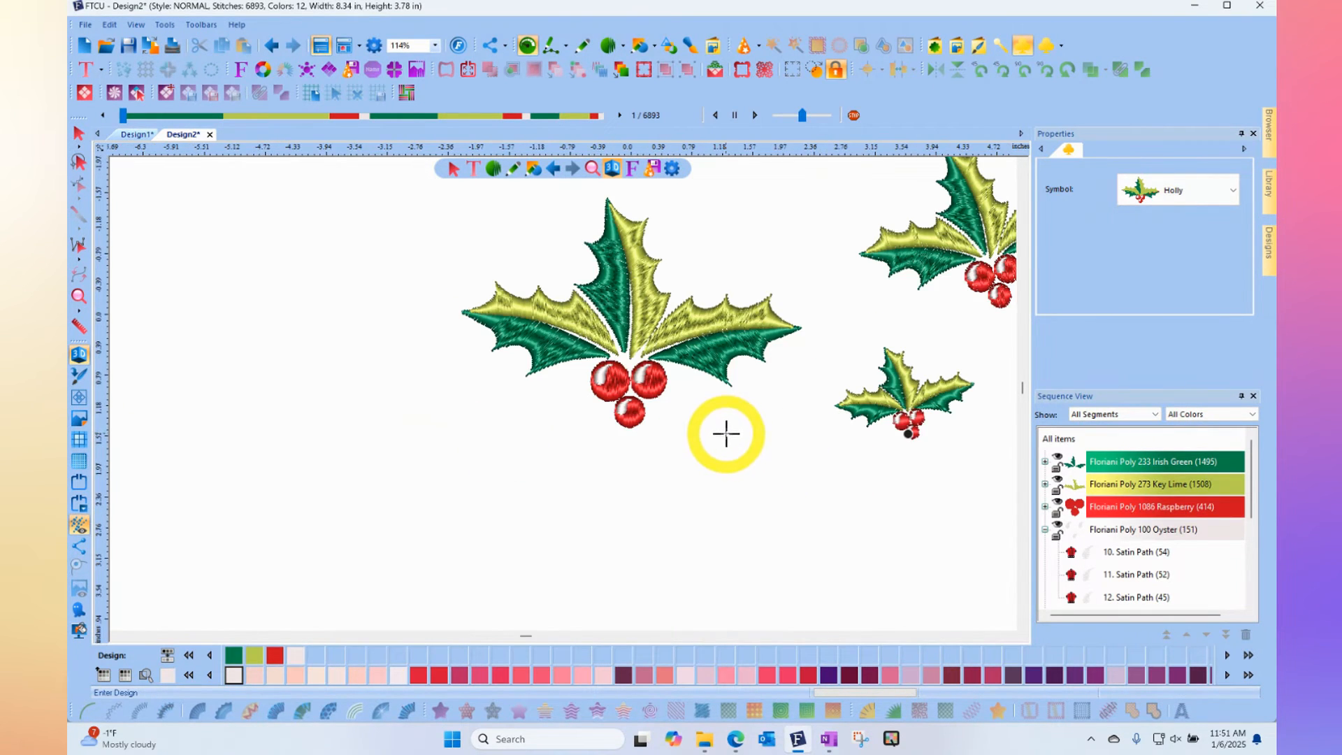
left_click(811, 415)
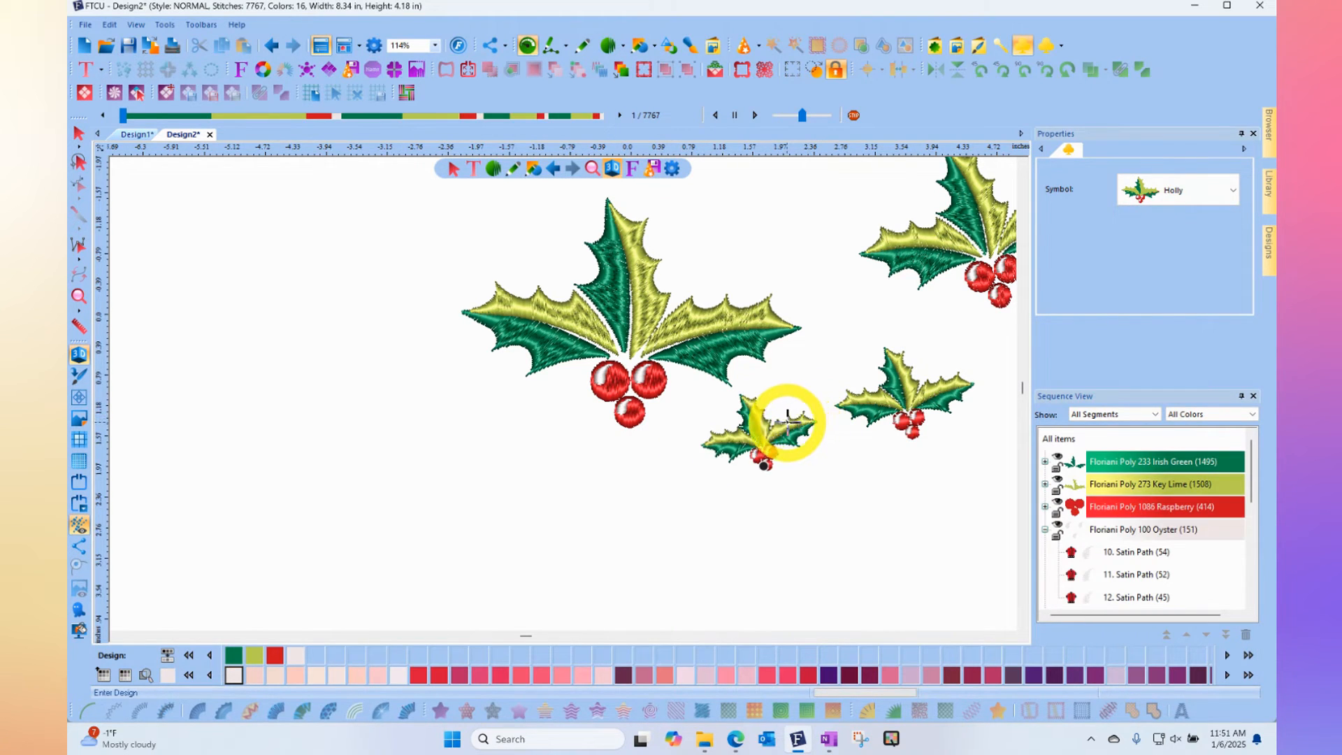
left_click(350, 509)
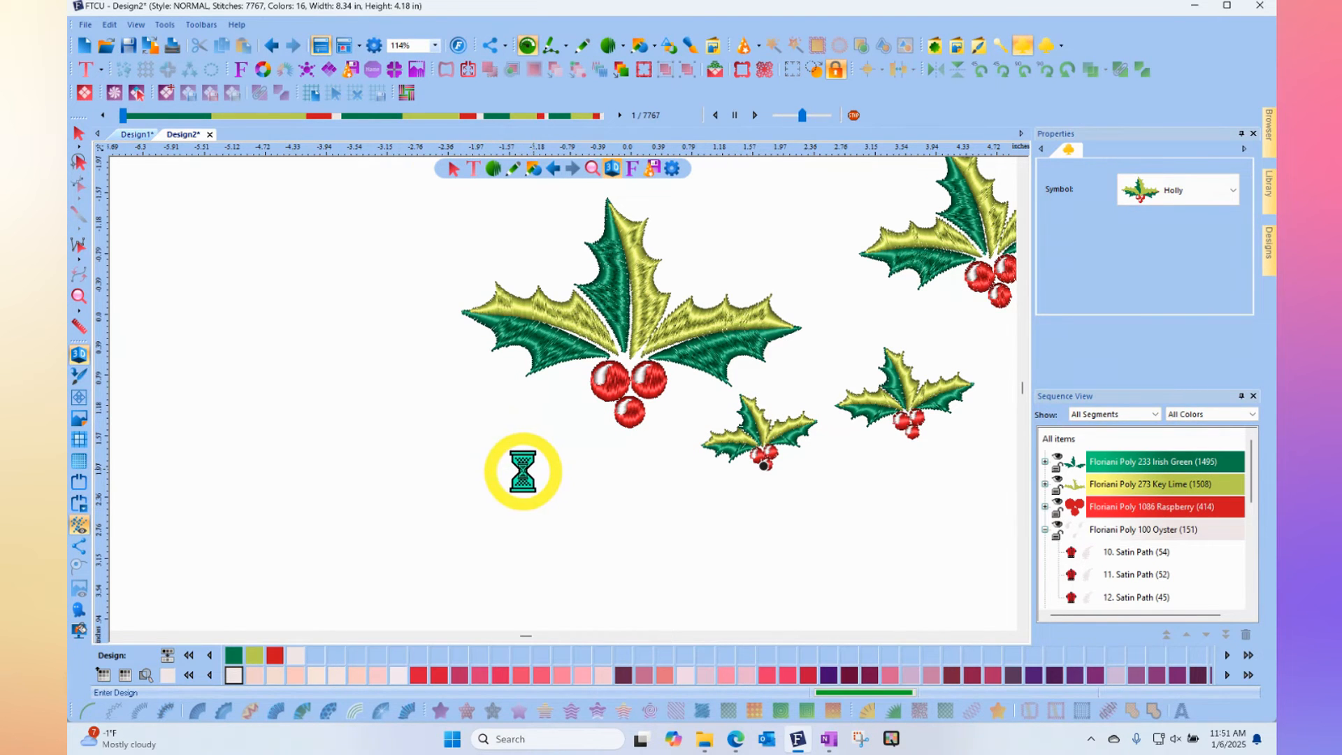
- Select the holly copy below and left of the original and open the dialog for saving it as a symbol
left_click(79, 134)
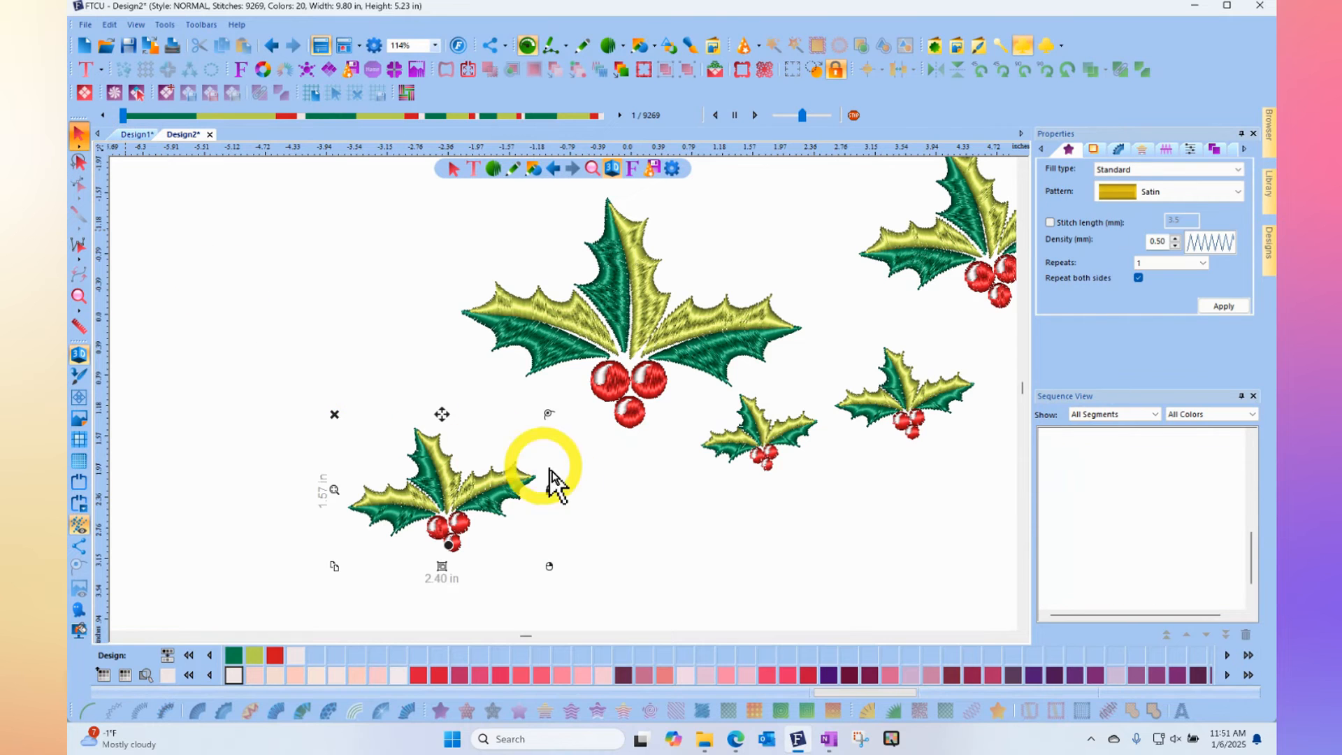
left_click(451, 531)
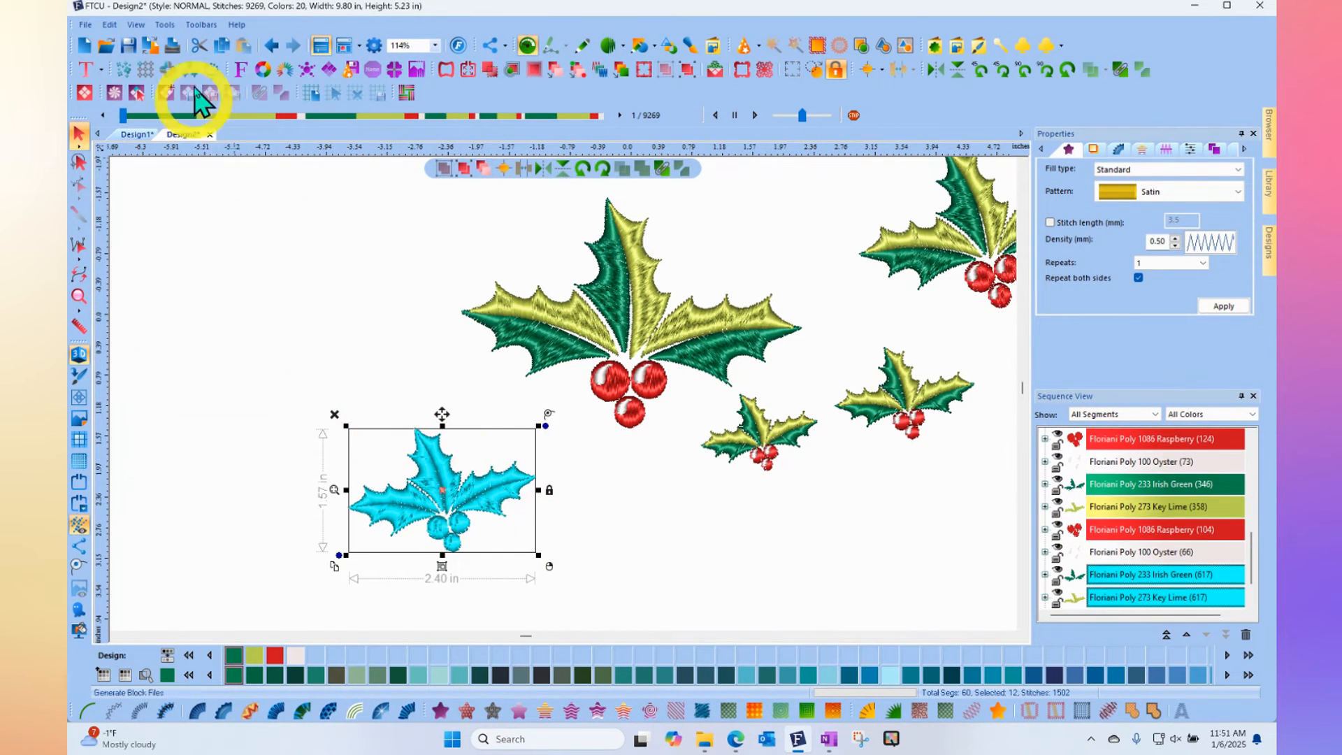
left_click(166, 24)
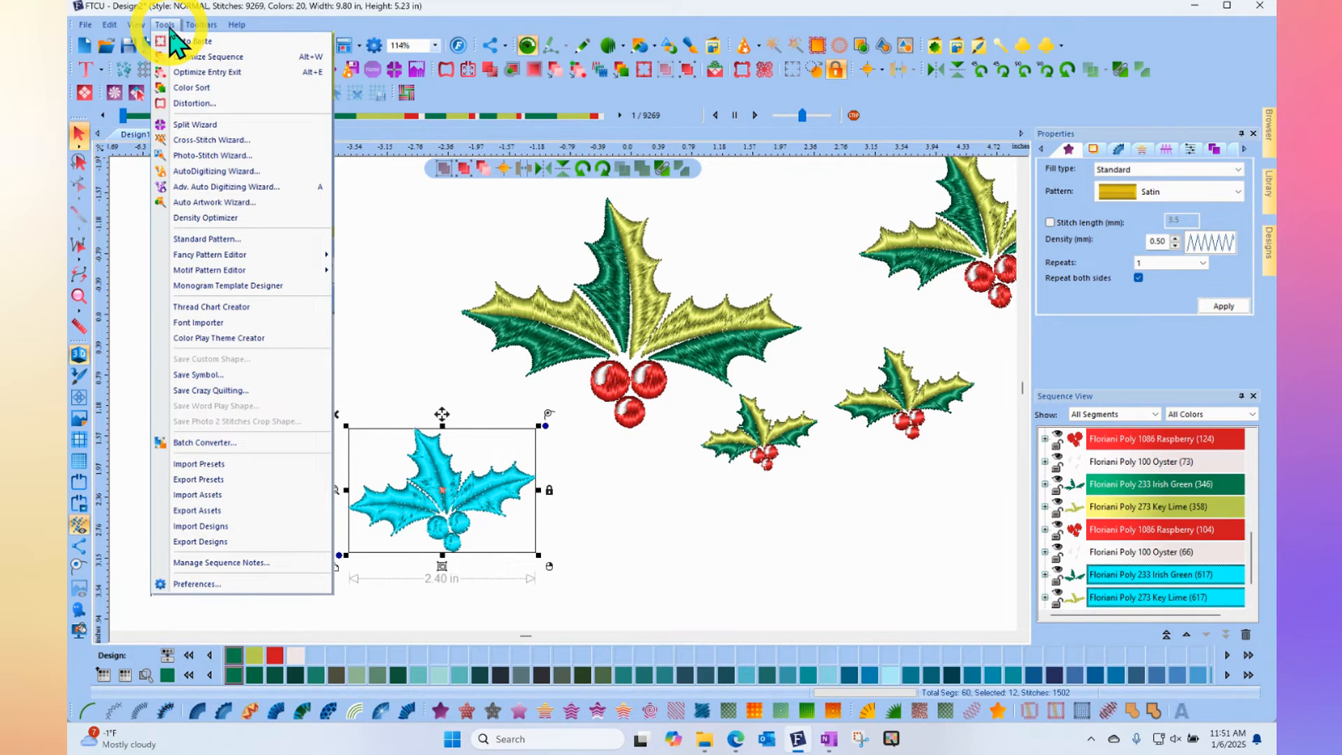
left_click(214, 381)
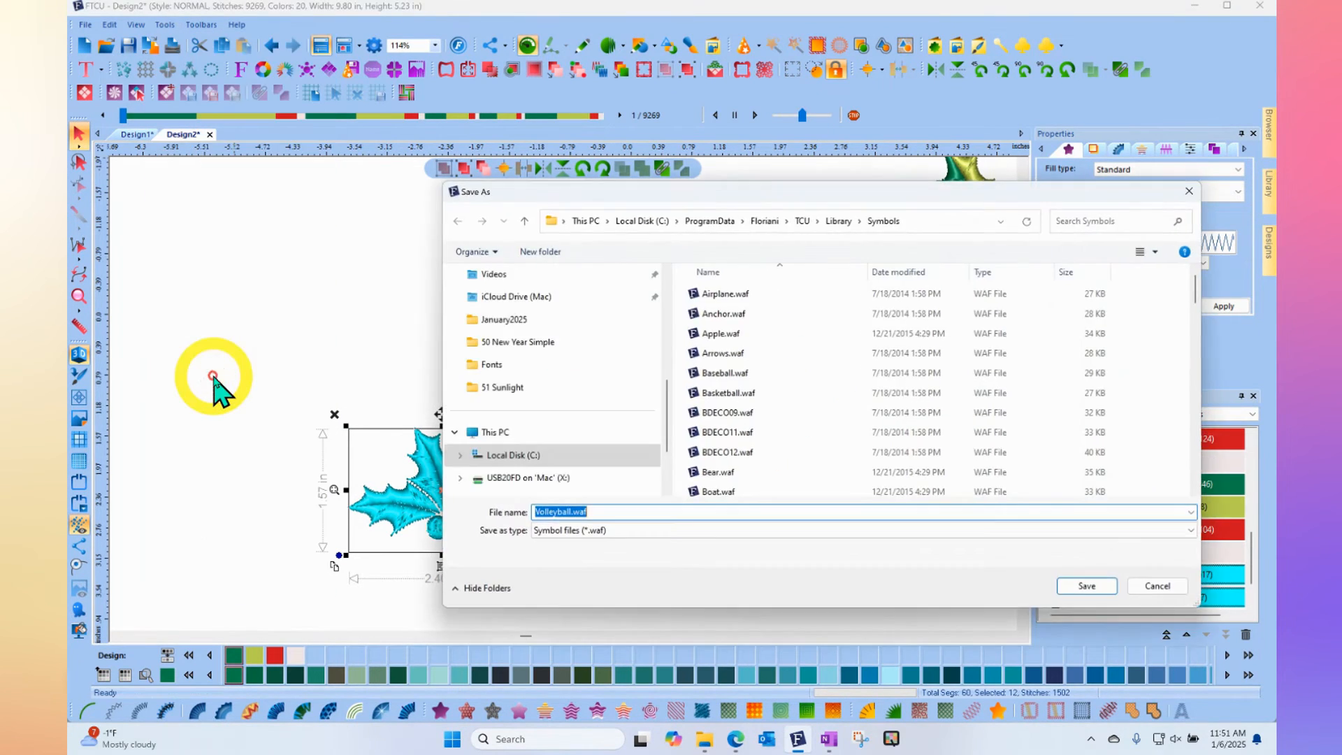
left_click_drag(974, 187, 804, 108)
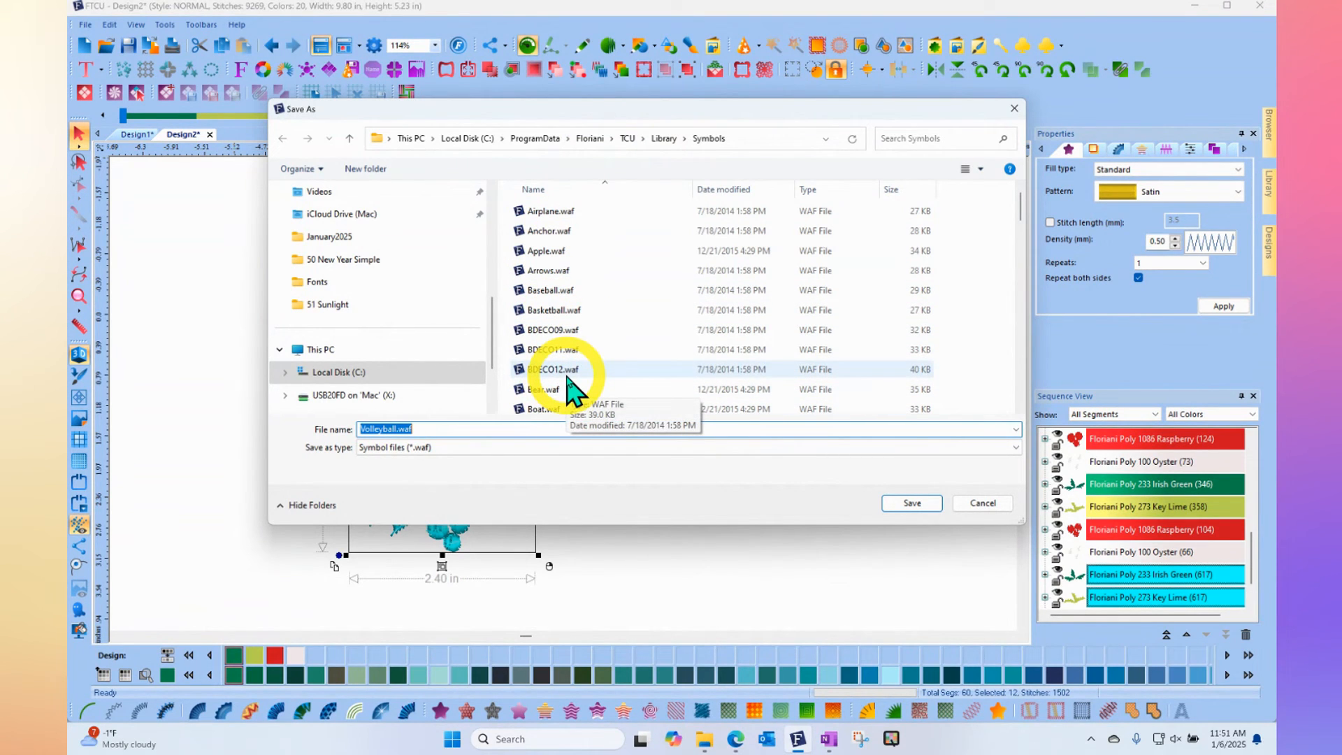
- Show the file options available for Bow.waf in the Symbols folder, and dismiss them without choosing one
scroll(552, 384, "down", 1)
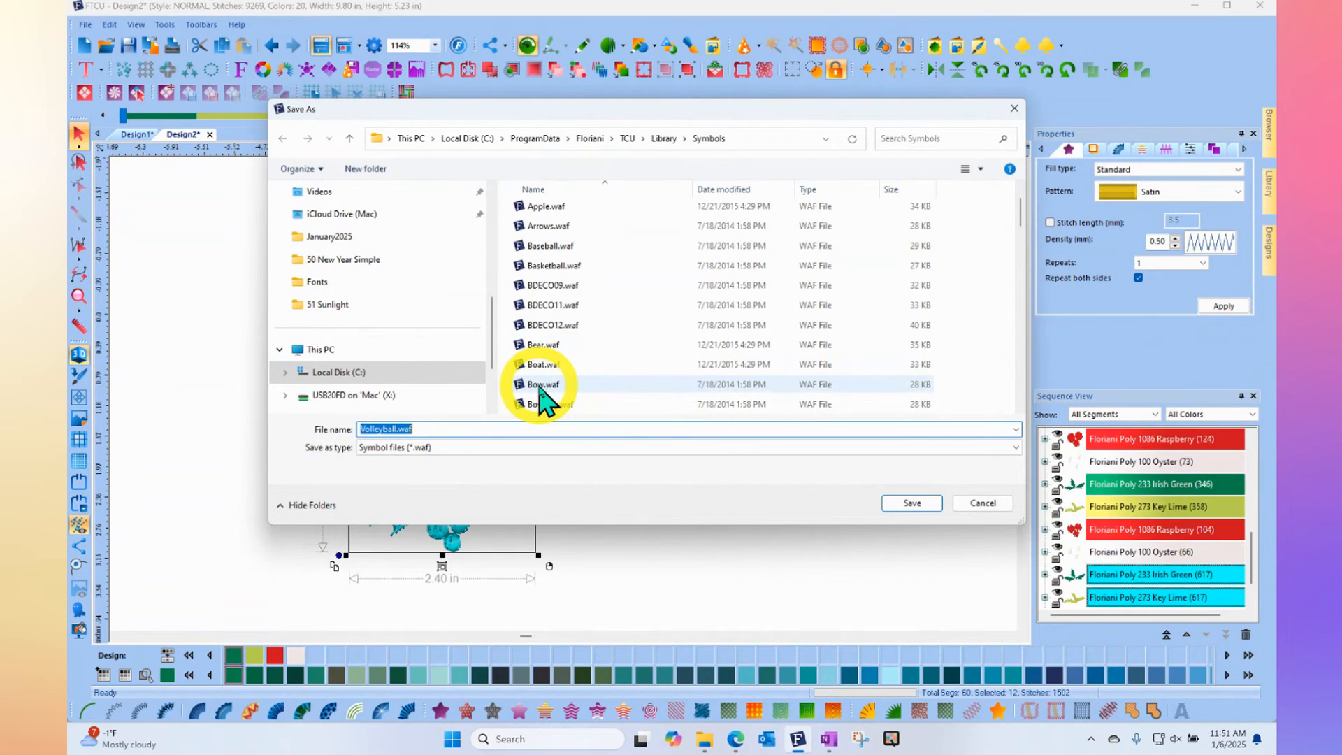
left_click(542, 385)
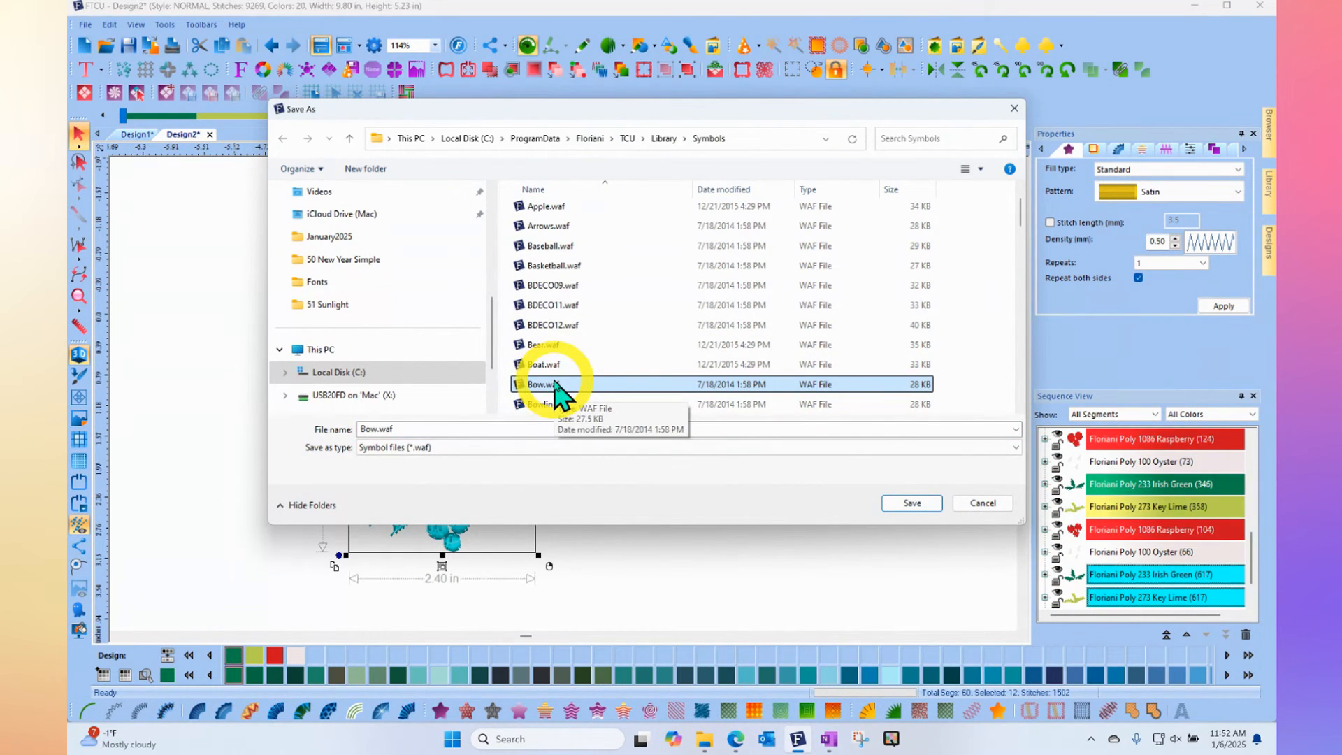
right_click(556, 386)
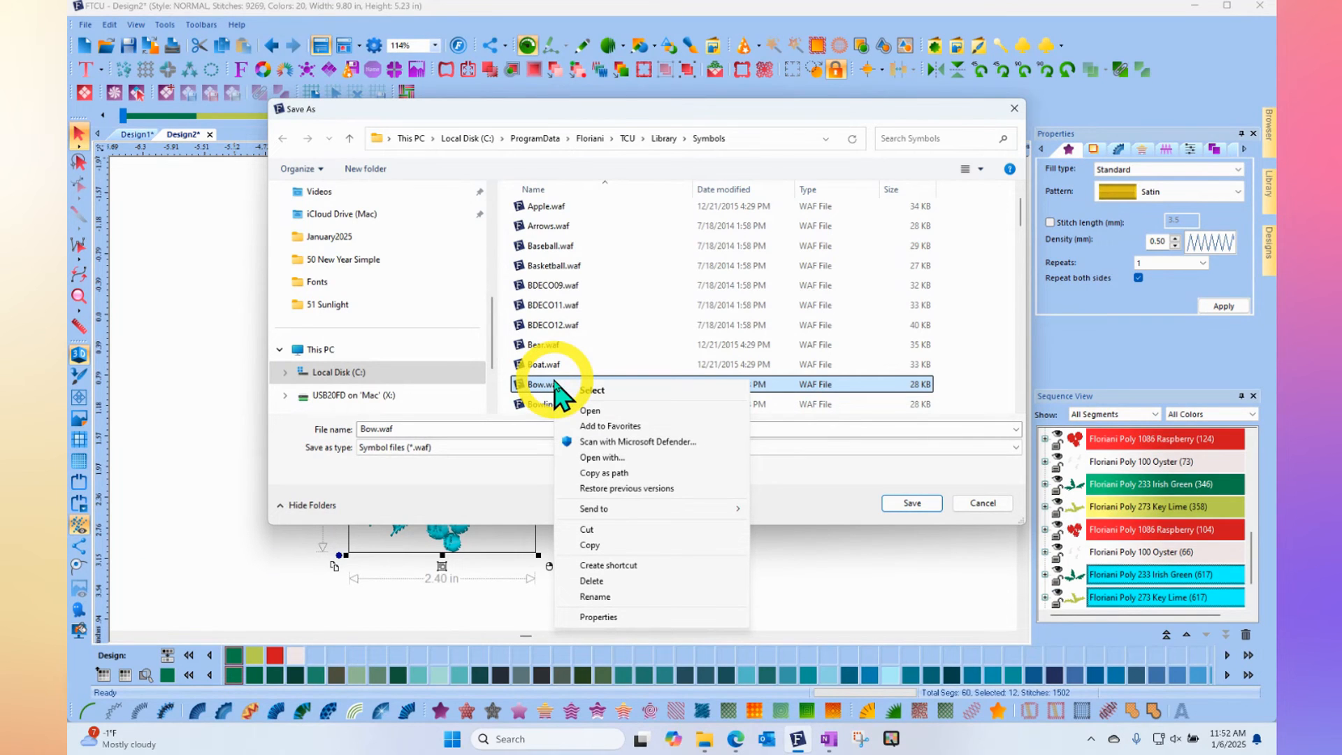
left_click(441, 517)
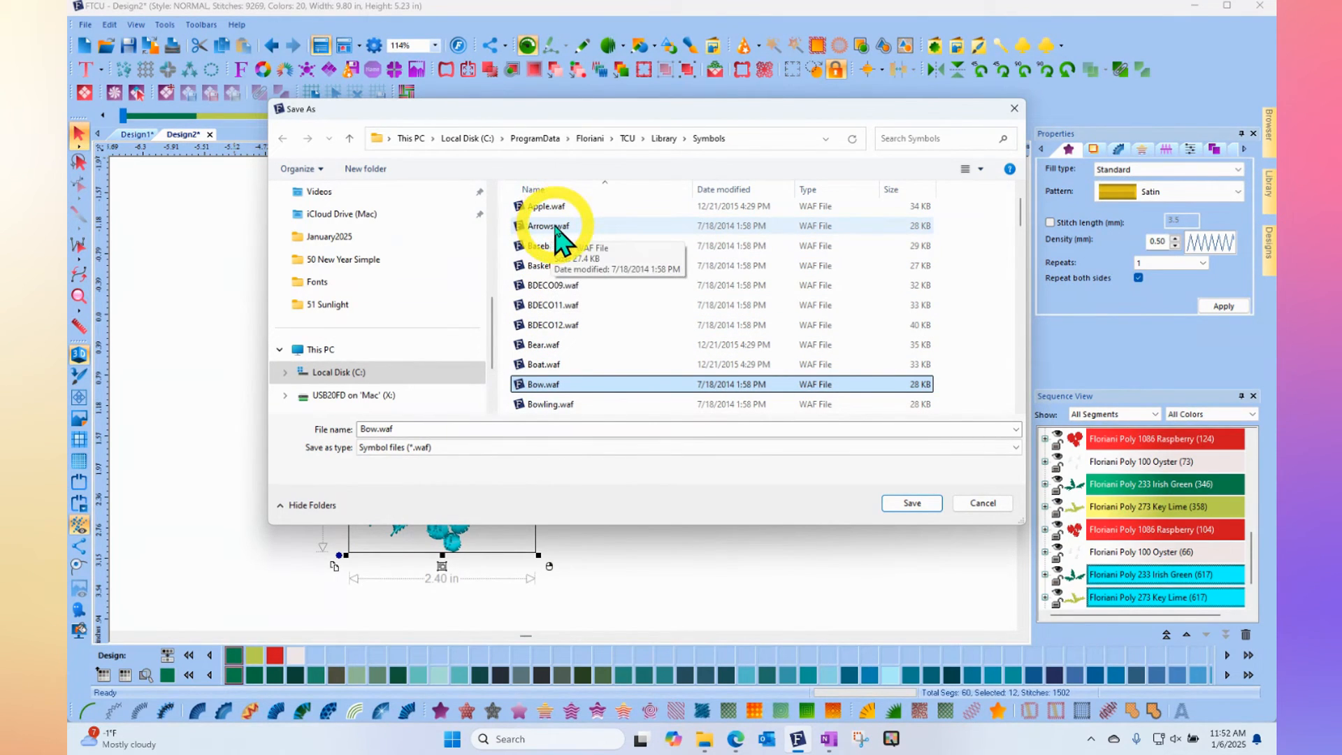
- Rename Bear.waf in the Symbols folder as Bear 001.waf, close the save dialog without saving, and deselect the holly
left_click(535, 347)
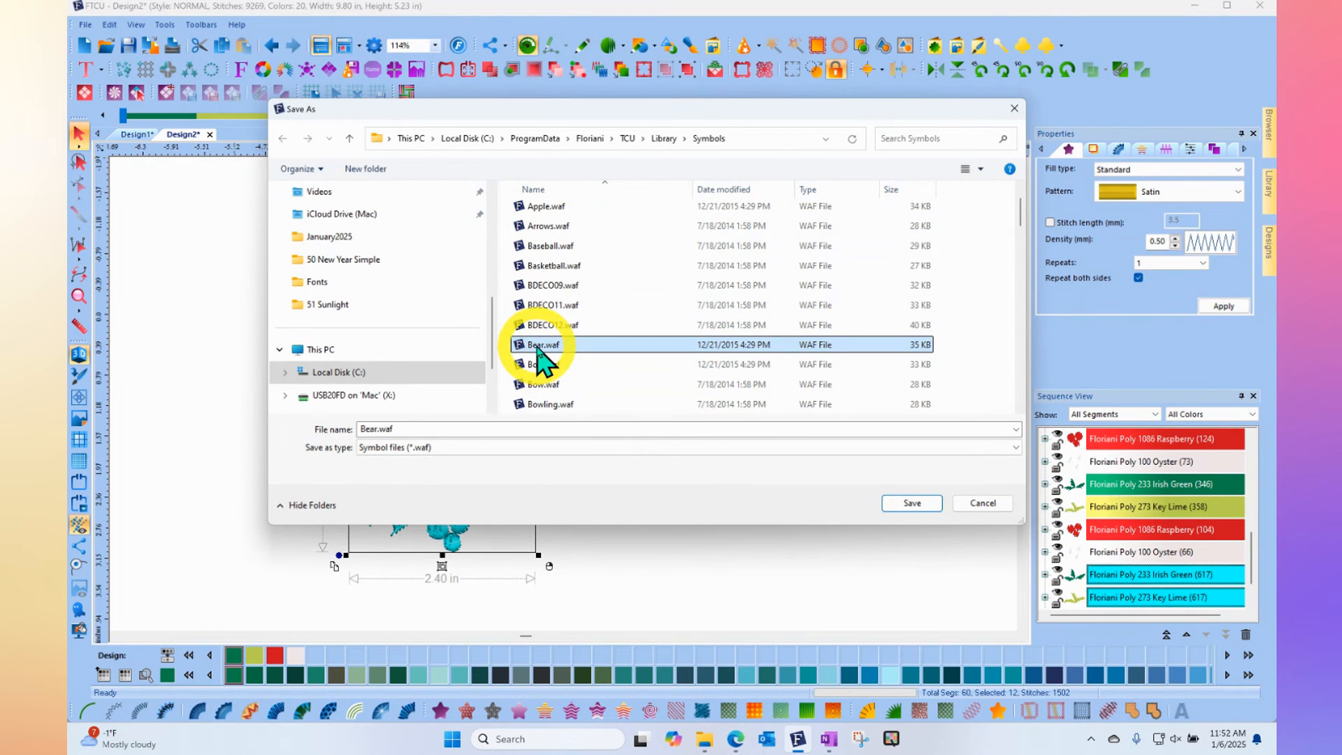
right_click(540, 353)
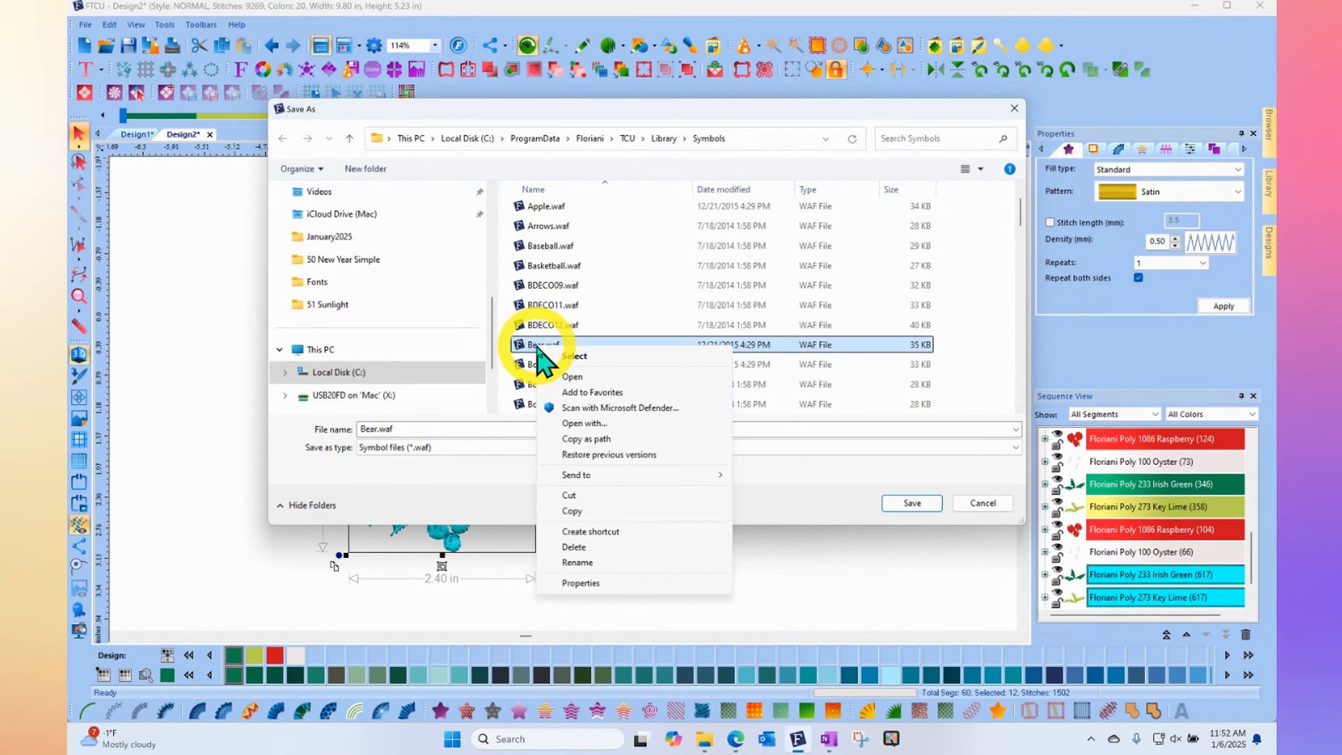
left_click(597, 565)
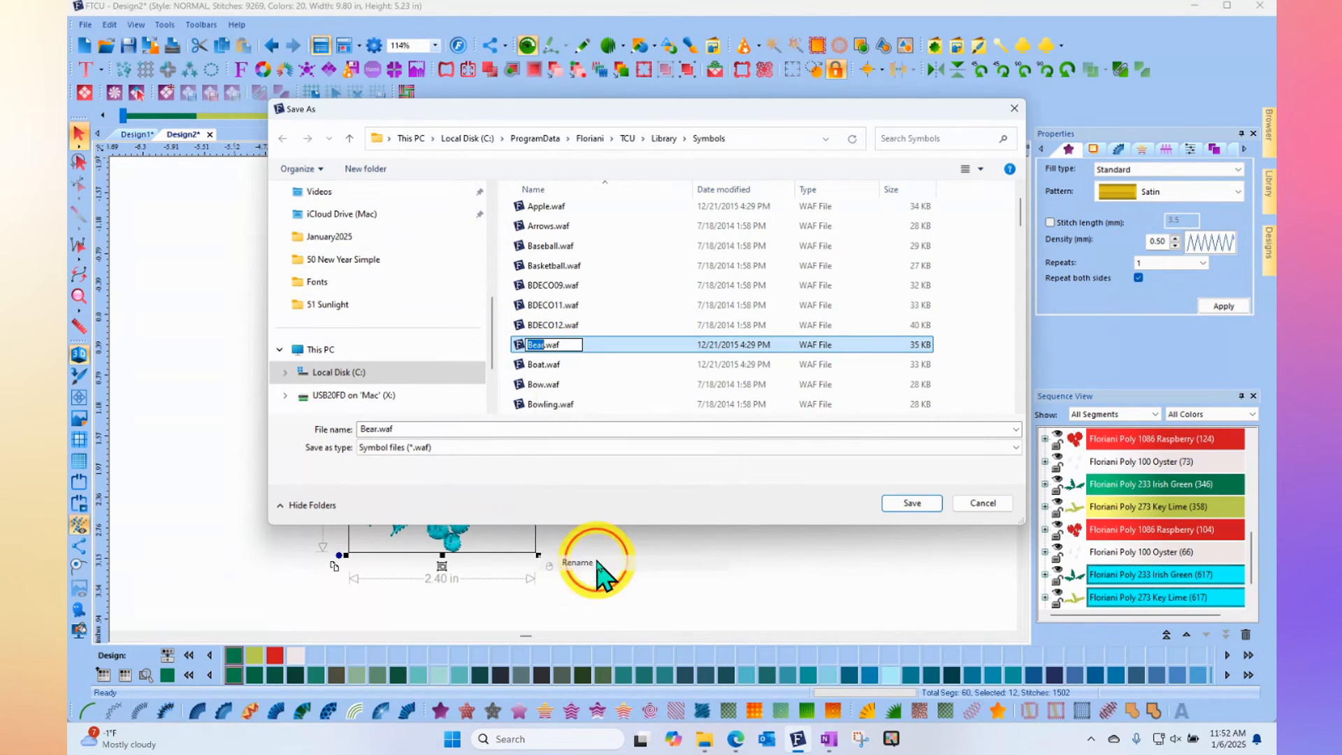
left_click(543, 345)
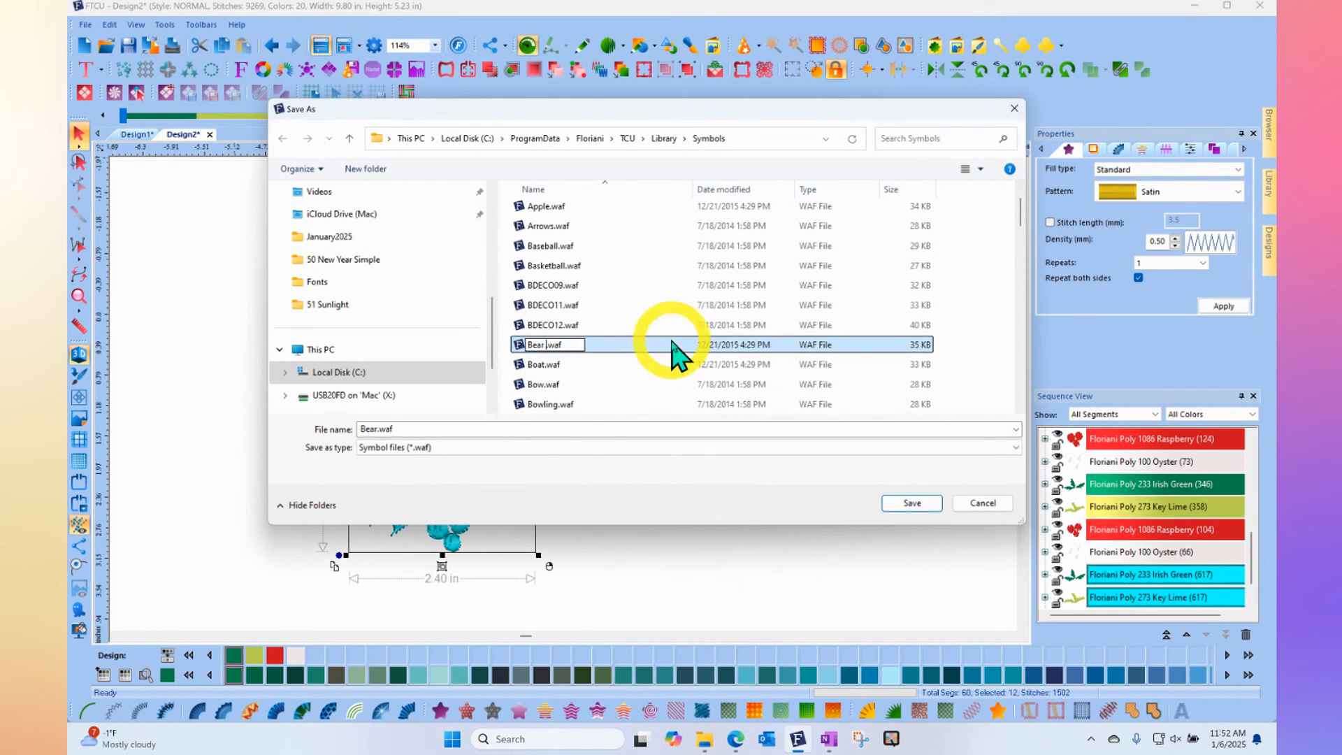
type("001")
key("Return")
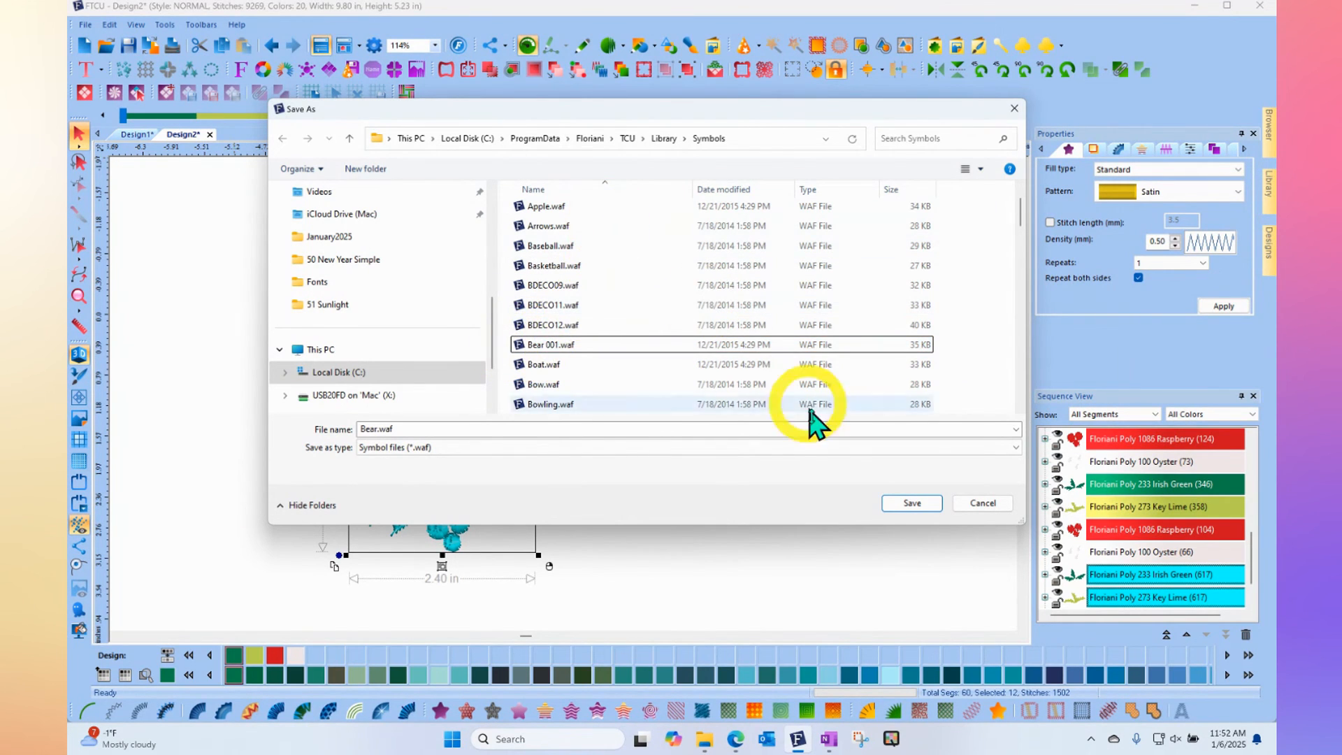
left_click(983, 503)
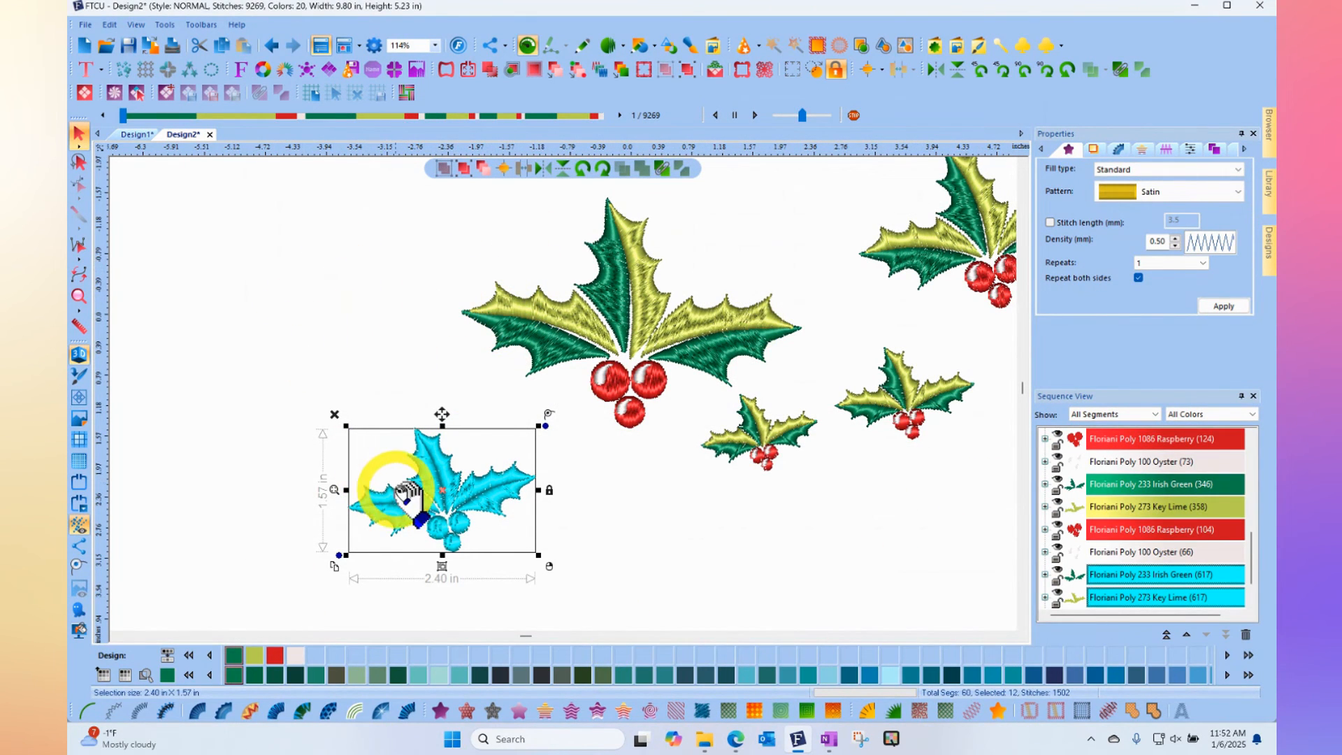
left_click(671, 521)
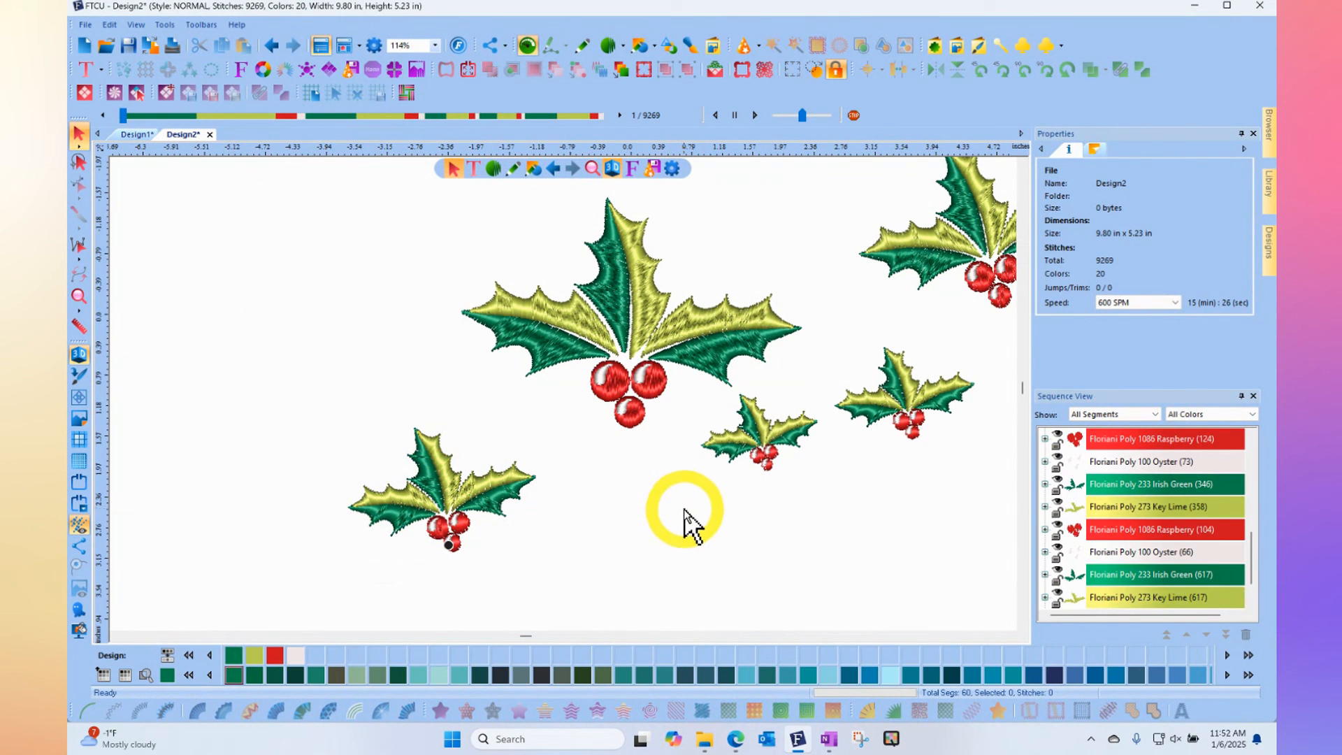
- Choose the Bear 001 symbol and place a copy in the empty area left of the original holly
left_click(1021, 46)
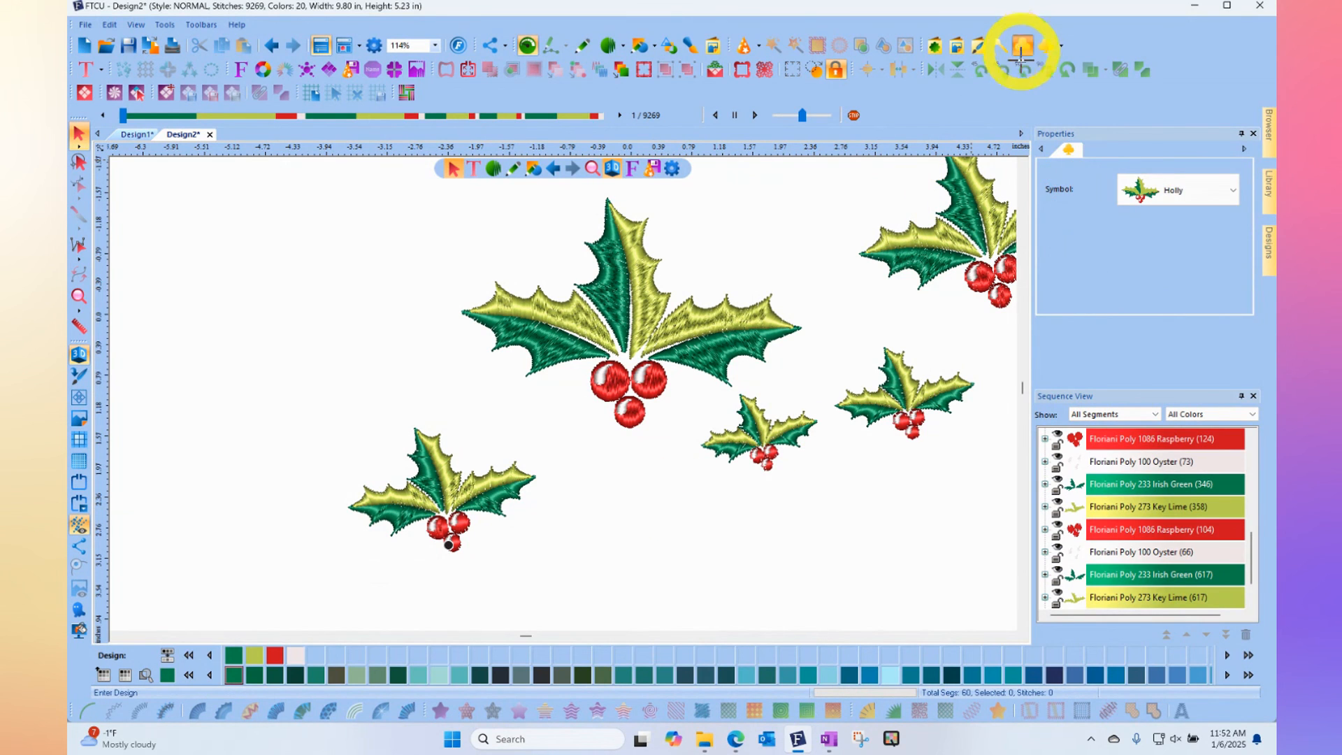
left_click(1160, 198)
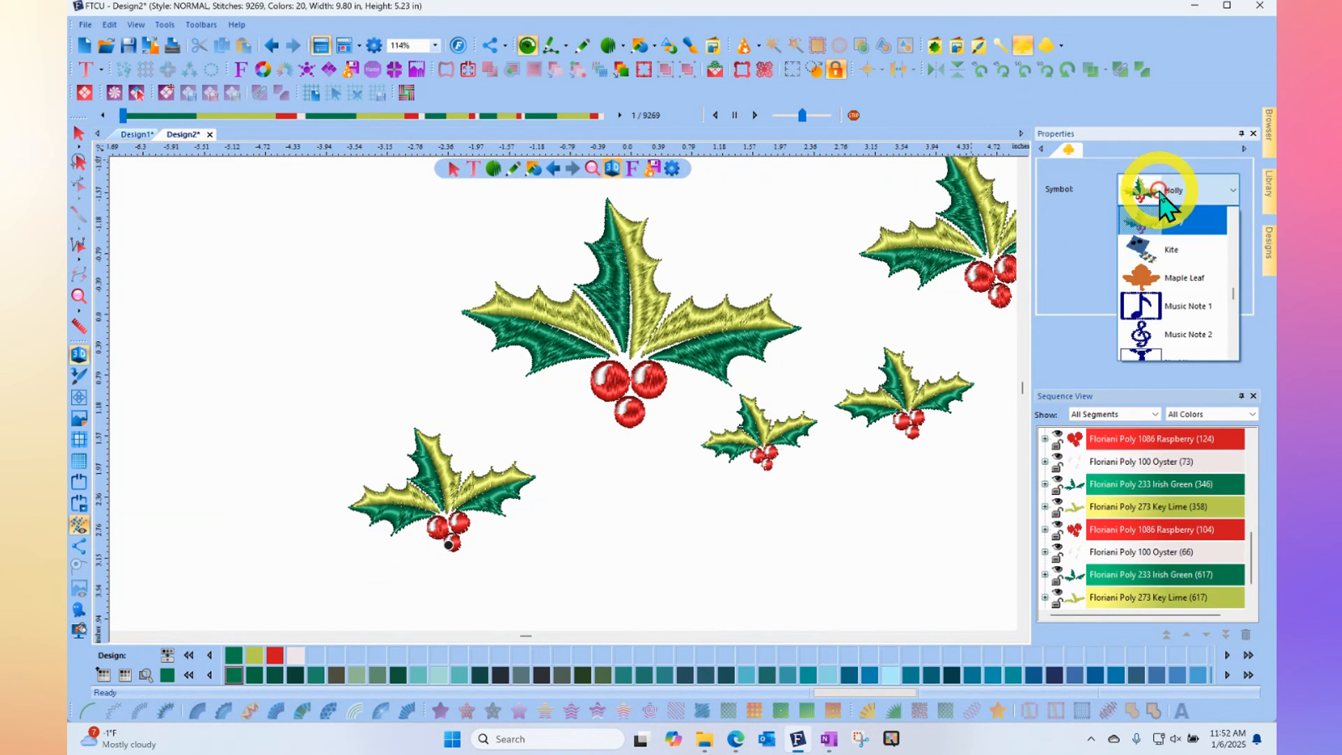
scroll(1164, 199, "up", 10)
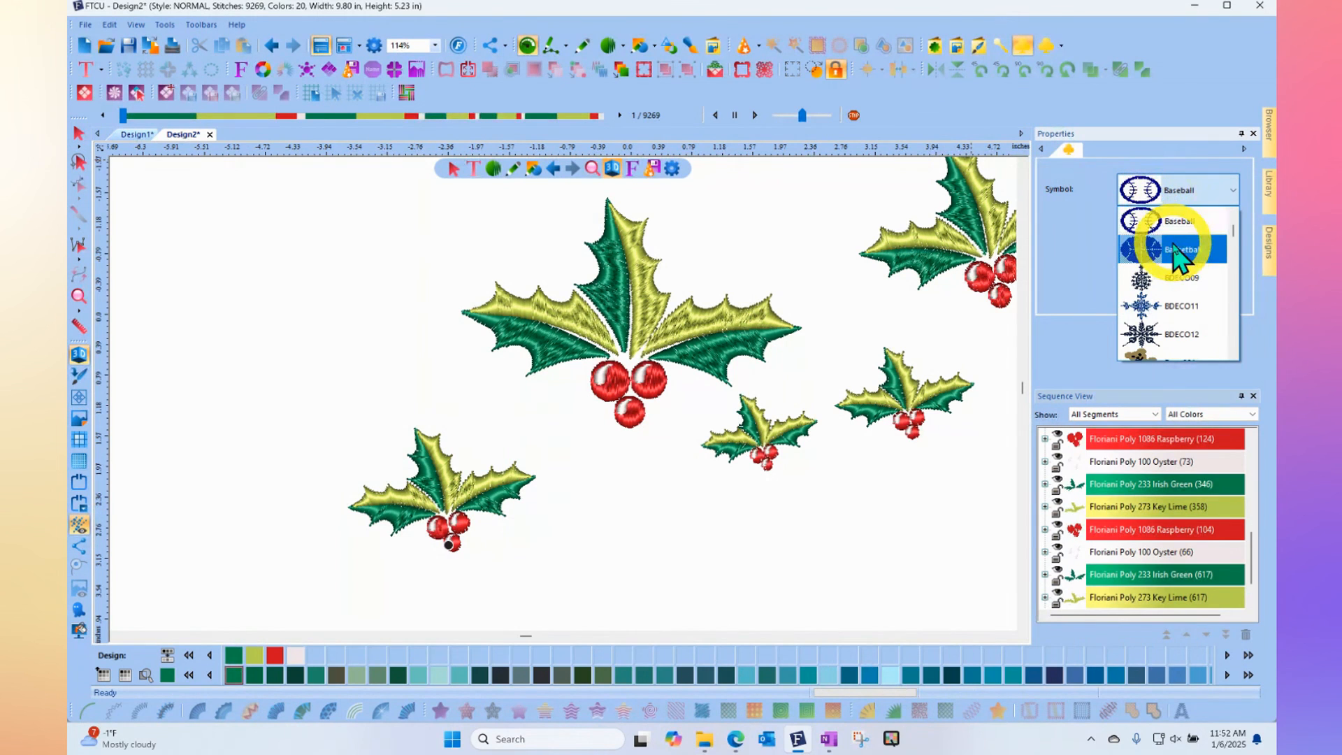
scroll(1181, 258, "down", 1)
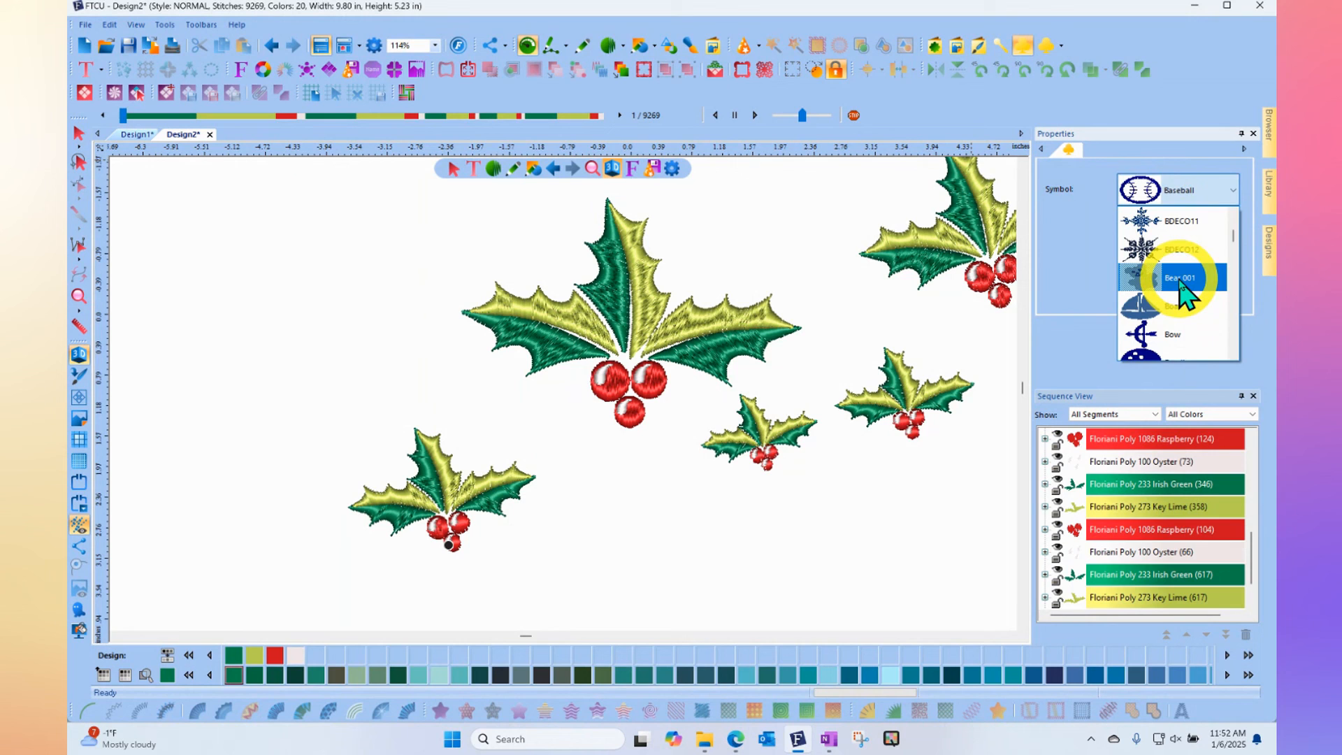
left_click(1180, 281)
left_click_drag(221, 309, 303, 345)
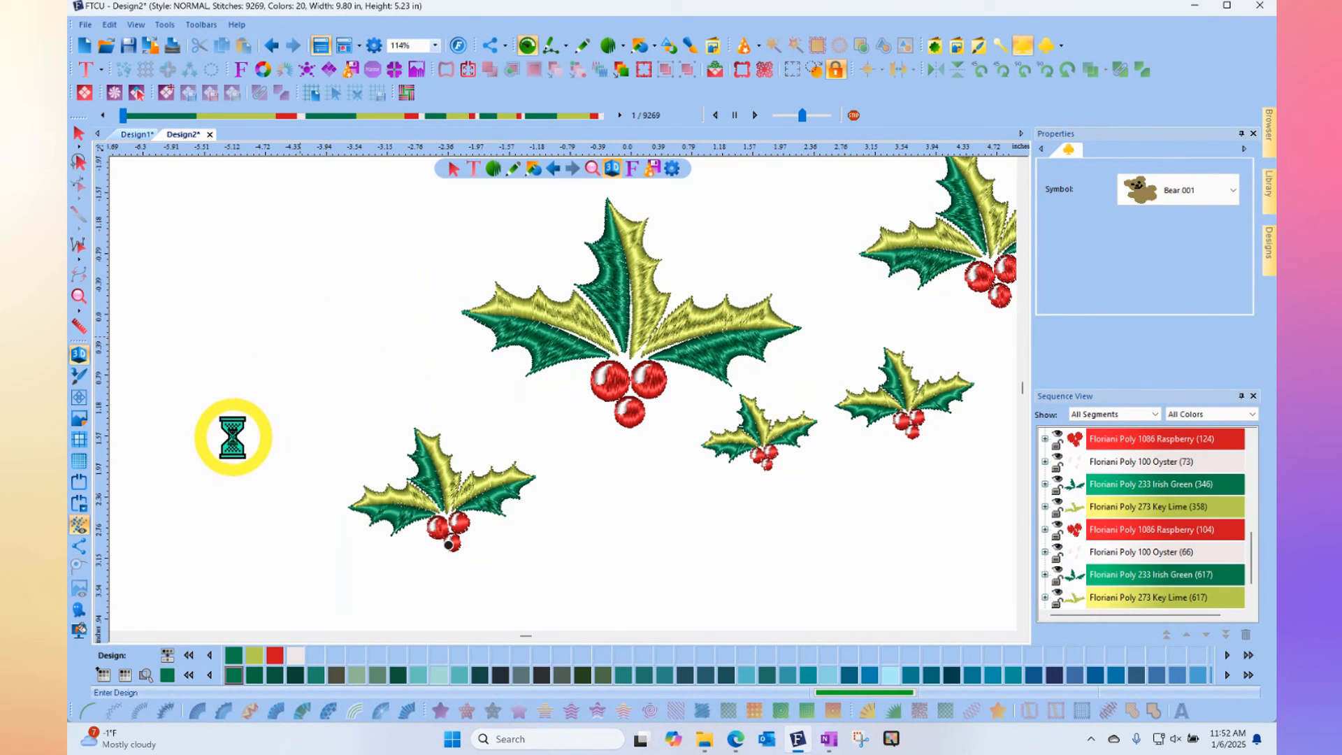